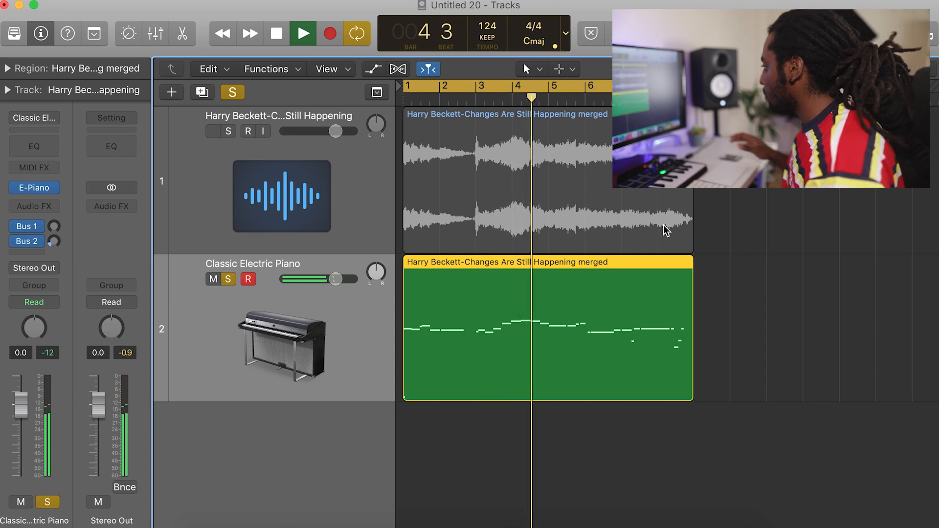
Open the Classic Electric Piano region's notes in the Piano Roll and audition them from the start.
{"action": "key", "text": "space"}
{"action": "double_click", "coordinate": [615, 351]}
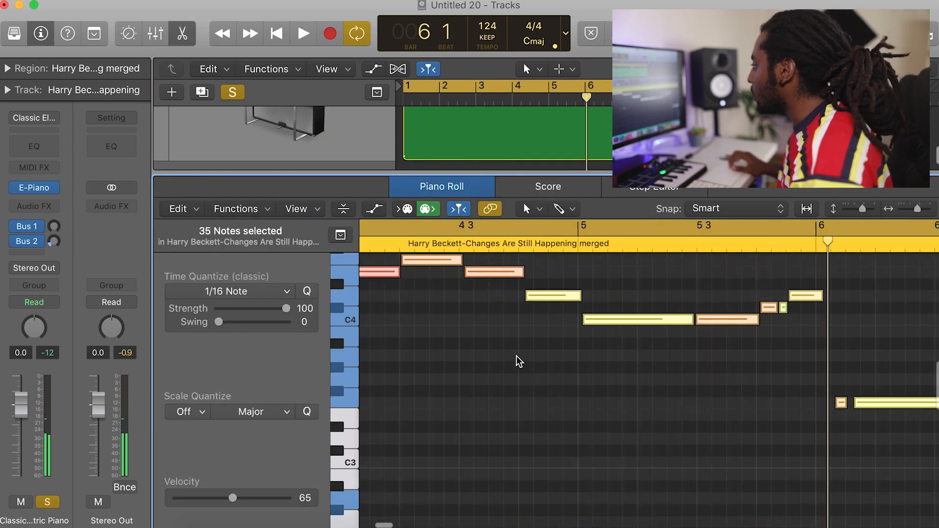
{"action": "key", "text": "space"}
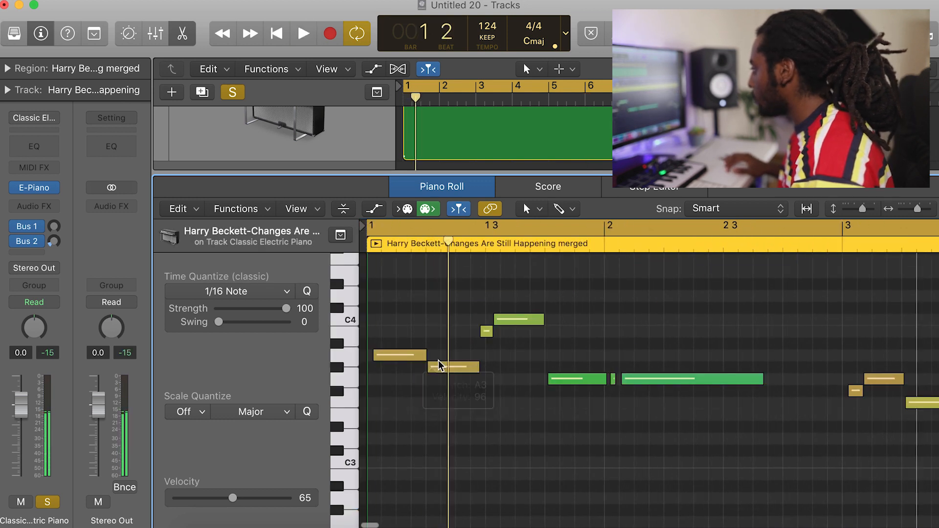
Lower the second note in bar 1 to G3 and shift the following B3 and C4 notes slightly later.
{"action": "mouse_move", "coordinate": [438, 368]}
{"action": "left_mouse_down"}
{"action": "mouse_move", "coordinate": [439, 394]}
{"action": "mouse_move", "coordinate": [439, 383]}
{"action": "left_mouse_up"}
{"action": "key", "text": "space"}
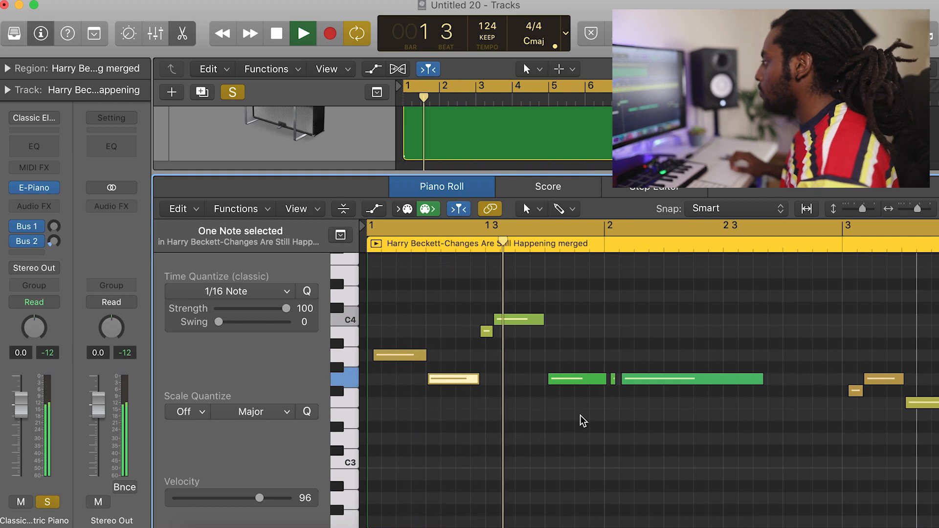
{"action": "left_click_drag", "start_coordinate": [537, 365], "coordinate": [492, 330]}
{"action": "key", "text": "space"}
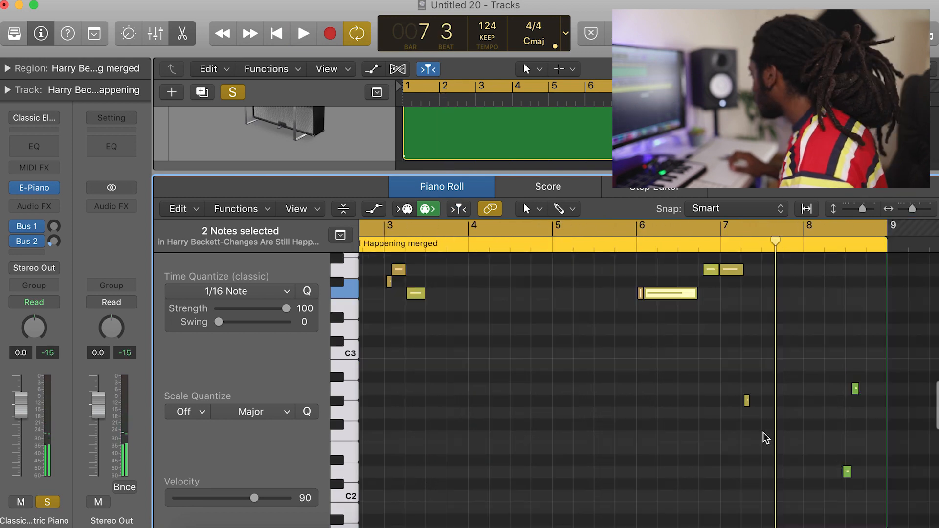
Delete the three stray low notes in bars 7 and 8 of the melody.
{"action": "left_click_drag", "start_coordinate": [856, 503], "coordinate": [916, 499]}
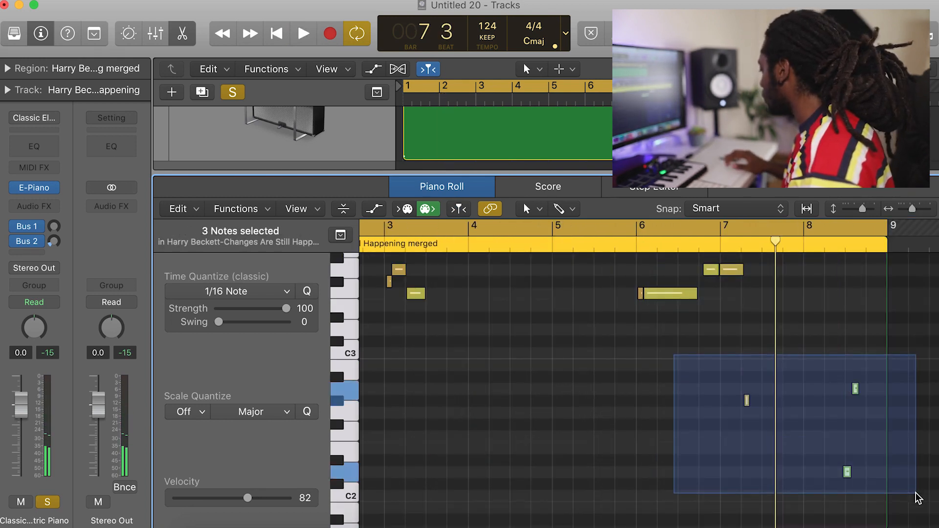
{"action": "key", "text": "space"}
{"action": "scroll", "coordinate": [916, 499], "scroll_direction": "up", "scroll_amount": 6}
{"action": "left_click", "coordinate": [698, 242]}
{"action": "scroll", "coordinate": [788, 380], "scroll_direction": "up", "scroll_amount": 2}
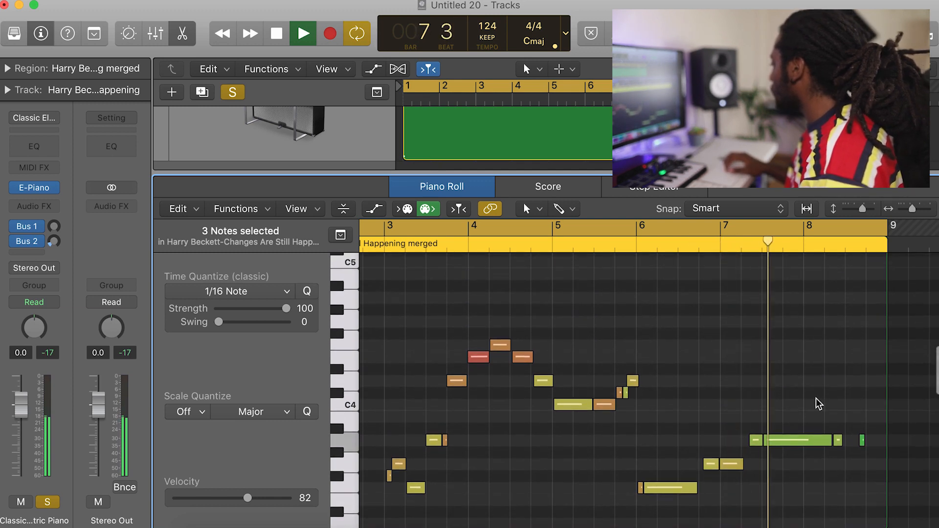
Remove the short A3 fragments in bar 8 and extend the long A3 note almost to the region's end.
{"action": "left_click_drag", "start_coordinate": [870, 463], "coordinate": [827, 417]}
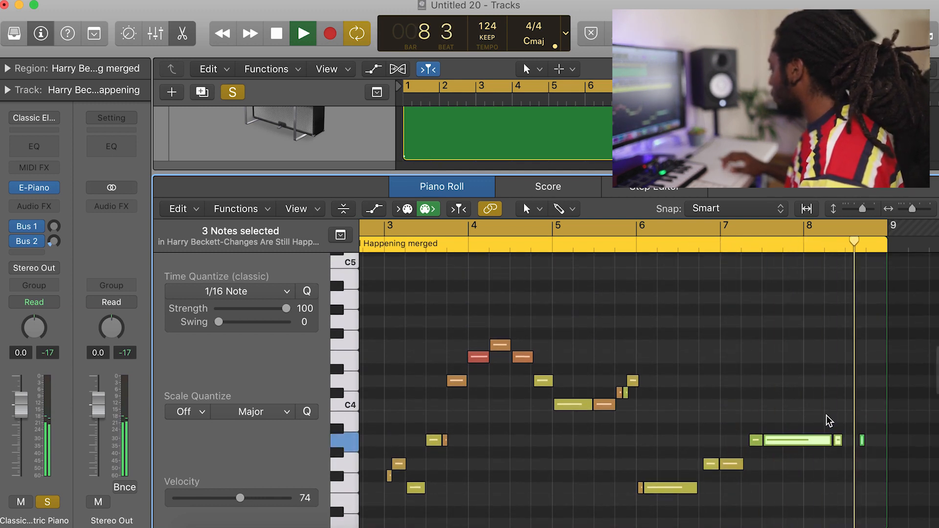
{"action": "left_click_drag", "start_coordinate": [873, 470], "coordinate": [849, 441]}
{"action": "key", "text": "space"}
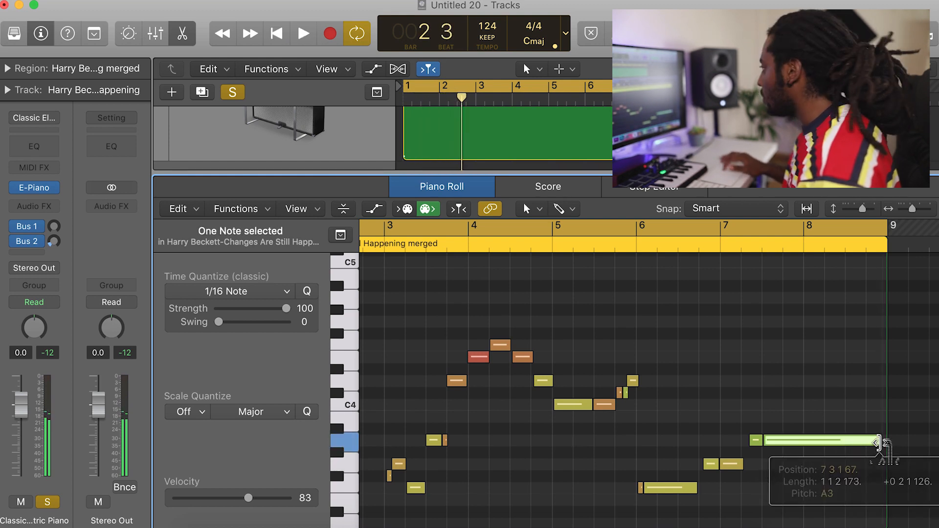
Replace the melody track's electric piano with Philharmonik 2 and close the editor and Channel EQ windows.
{"action": "key", "text": "e"}
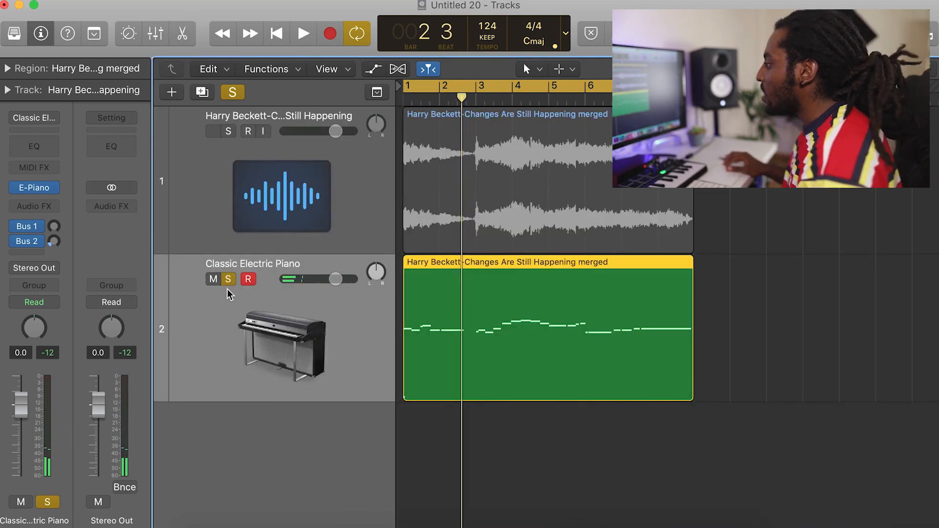
{"action": "left_click", "coordinate": [61, 188]}
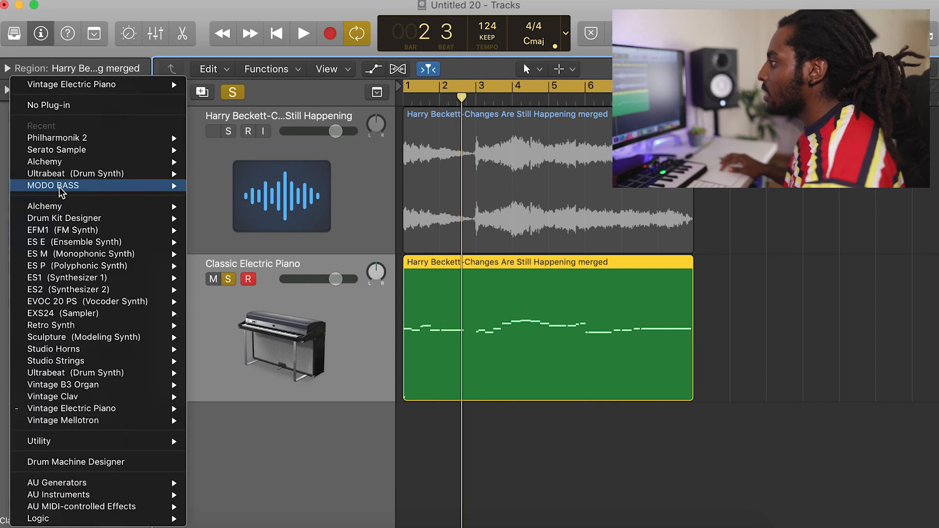
{"action": "left_click", "coordinate": [196, 138]}
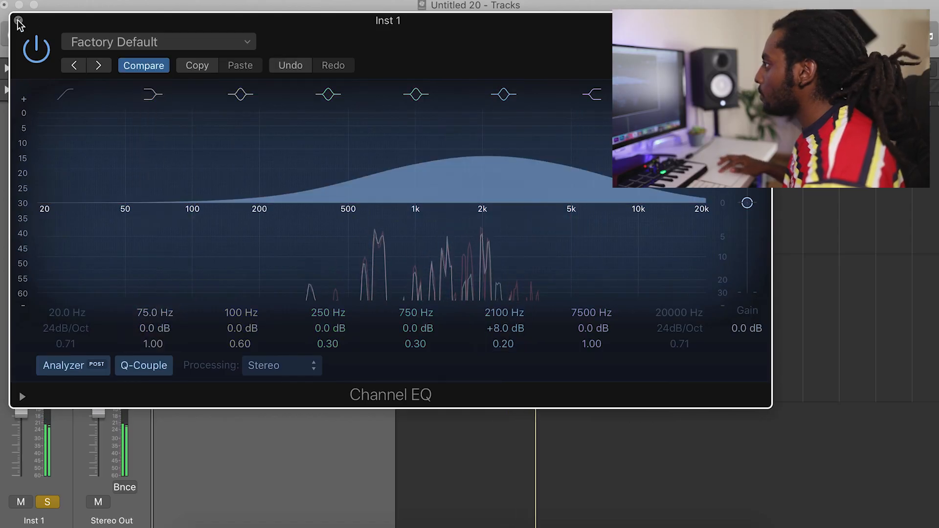
{"action": "left_click", "coordinate": [18, 20]}
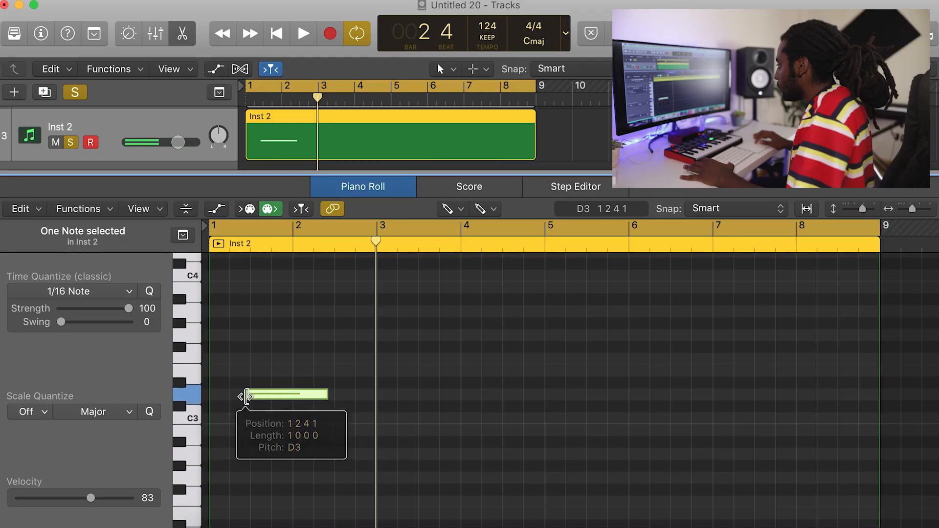
Draw one-bar root notes A#2, C3, A2 and A#2 in bars 1 to 4 of the Inst 2 region.
{"action": "left_click_drag", "start_coordinate": [272, 396], "coordinate": [237, 444]}
{"action": "key", "text": "space"}
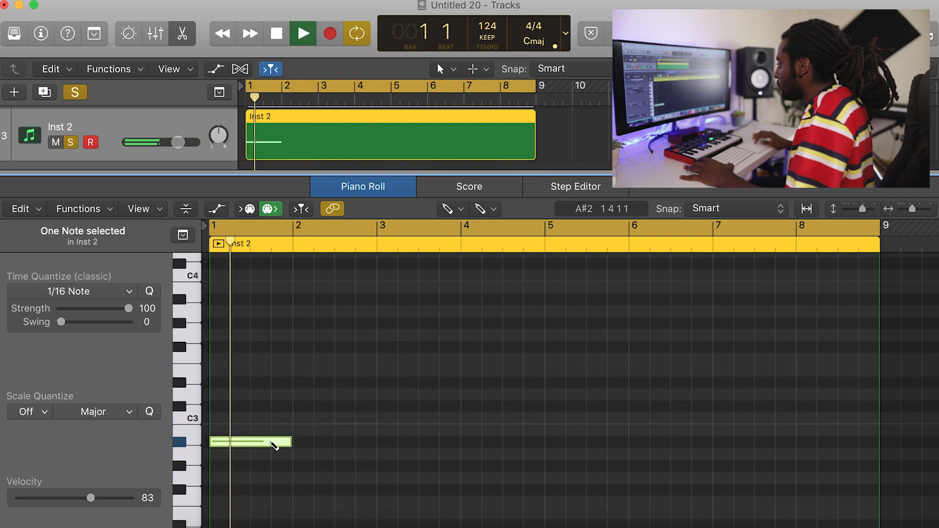
{"action": "left_click", "coordinate": [296, 418]}
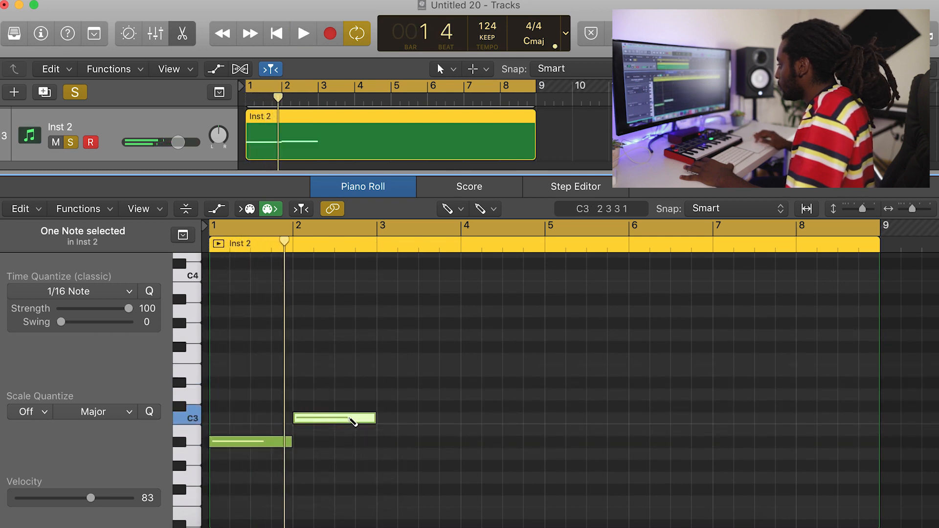
{"action": "key", "text": "space"}
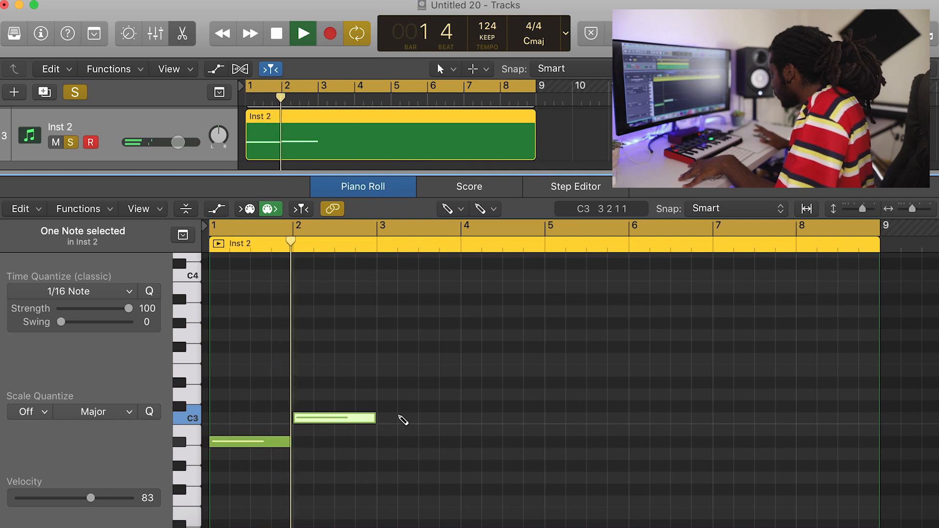
{"action": "key", "text": "space"}
{"action": "mouse_move", "coordinate": [384, 436]}
{"action": "left_mouse_down"}
{"action": "mouse_move", "coordinate": [404, 438]}
{"action": "mouse_move", "coordinate": [398, 432]}
{"action": "mouse_move", "coordinate": [401, 454]}
{"action": "left_mouse_up"}
{"action": "left_click", "coordinate": [464, 442]}
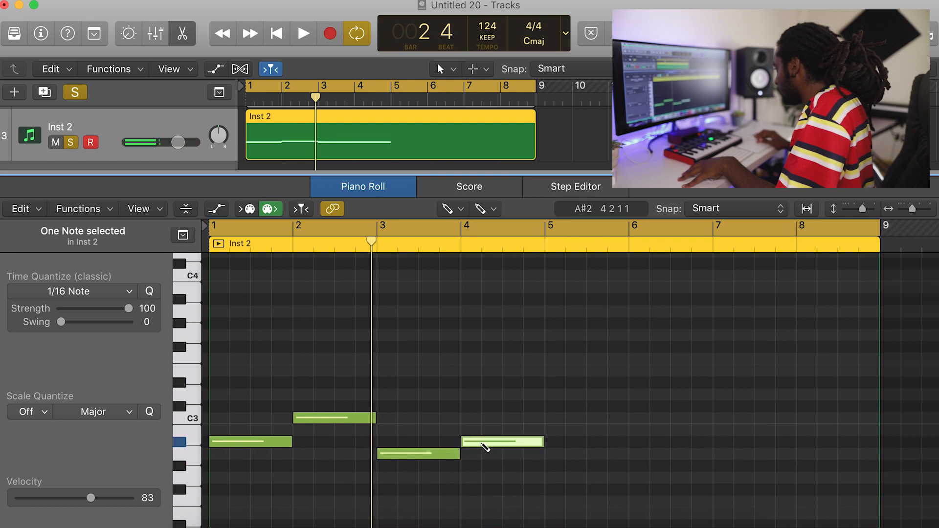
{"action": "key", "text": "space"}
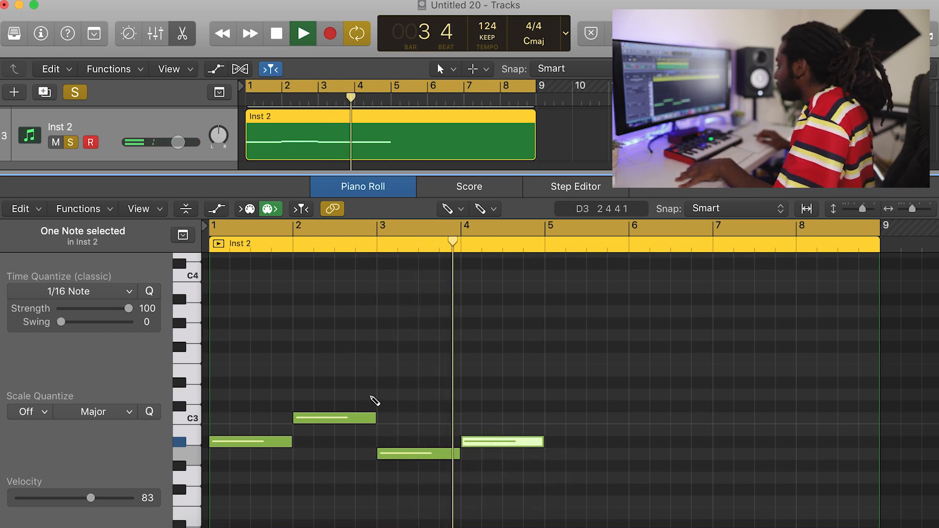
{"action": "key", "text": "space"}
Add one-bar D3 and F3 notes above the A#2 root in bar 1 to form a chord.
{"action": "left_click", "coordinate": [221, 359]}
{"action": "mouse_move", "coordinate": [256, 361]}
{"action": "left_mouse_down"}
{"action": "mouse_move", "coordinate": [240, 323]}
{"action": "mouse_move", "coordinate": [236, 395]}
{"action": "left_mouse_up"}
{"action": "left_click", "coordinate": [223, 359]}
{"action": "left_click_drag", "start_coordinate": [236, 360], "coordinate": [223, 361]}
{"action": "key", "text": "space"}
{"action": "key", "text": "space"}
Audition the bar 1 chord with the sampled audio track unmuted, and mute that track again.
{"action": "scroll", "coordinate": [109, 128], "scroll_direction": "up", "scroll_amount": 5}
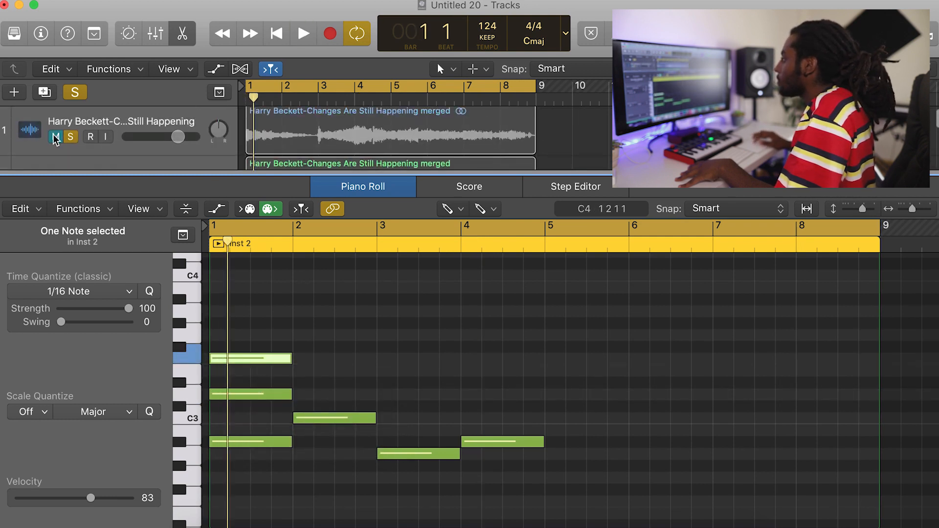
{"action": "left_click", "coordinate": [55, 137]}
{"action": "key", "text": "space"}
{"action": "key", "text": "space"}
{"action": "left_click", "coordinate": [55, 137]}
{"action": "key", "text": "space"}
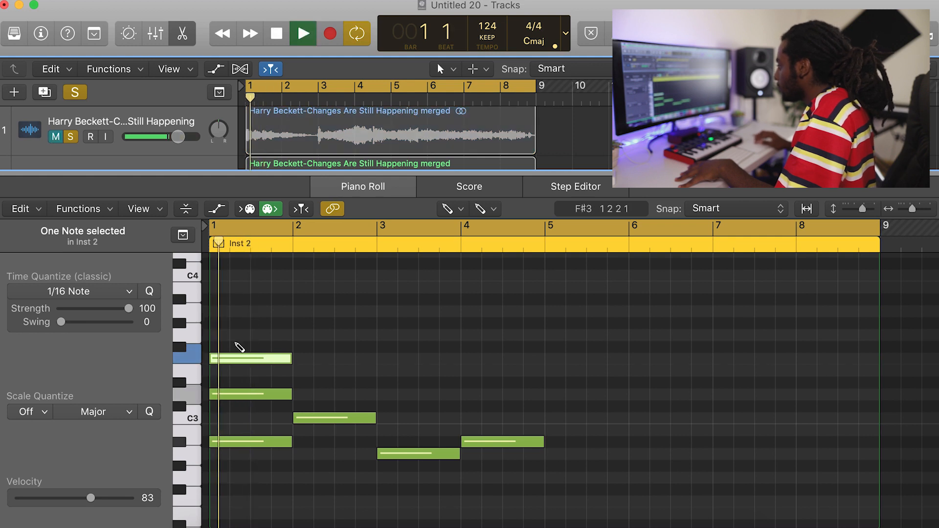
Add one-bar A3 notes in bars 1 and 2, each aligned to the start of its bar.
{"action": "key", "text": "space"}
{"action": "left_click", "coordinate": [212, 325]}
{"action": "left_click", "coordinate": [231, 324]}
{"action": "mouse_move", "coordinate": [241, 325]}
{"action": "left_mouse_down"}
{"action": "mouse_move", "coordinate": [219, 327]}
{"action": "mouse_move", "coordinate": [220, 316]}
{"action": "left_mouse_up"}
{"action": "key", "text": "space"}
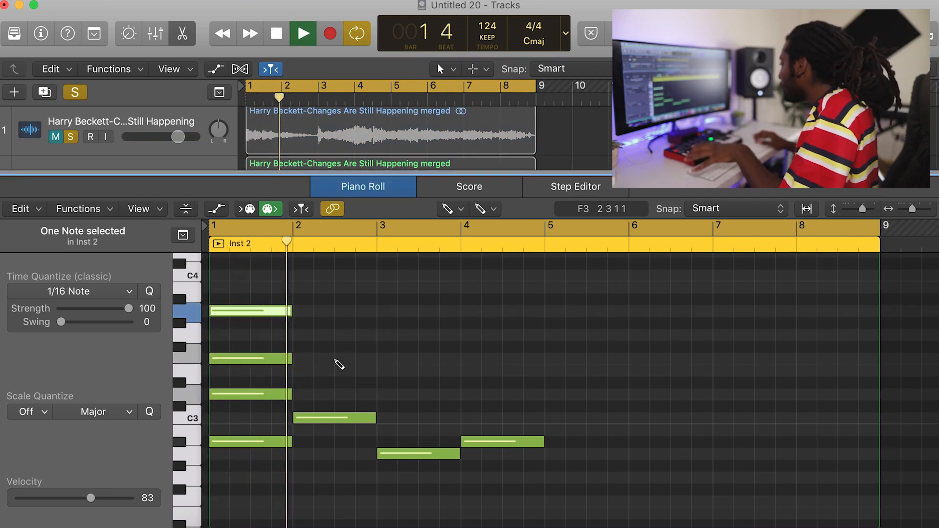
{"action": "left_click", "coordinate": [300, 311]}
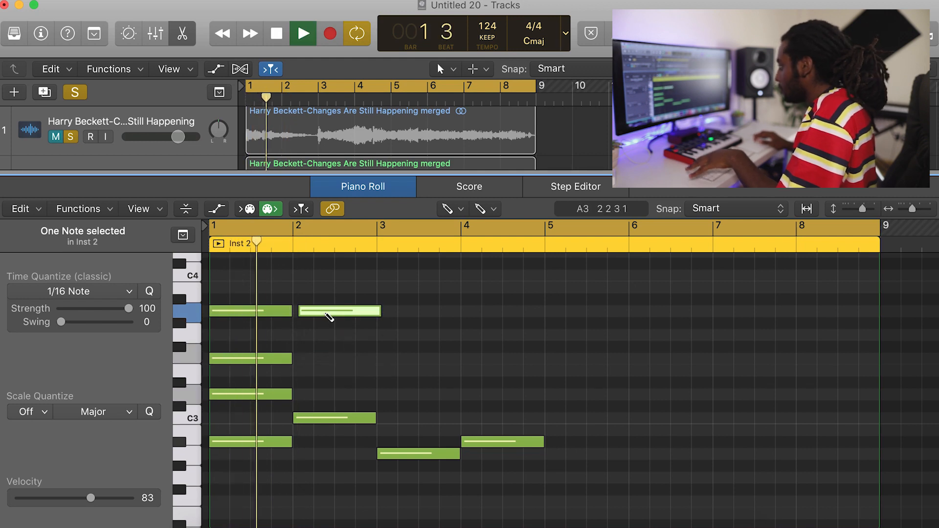
{"action": "left_click_drag", "start_coordinate": [329, 317], "coordinate": [319, 317]}
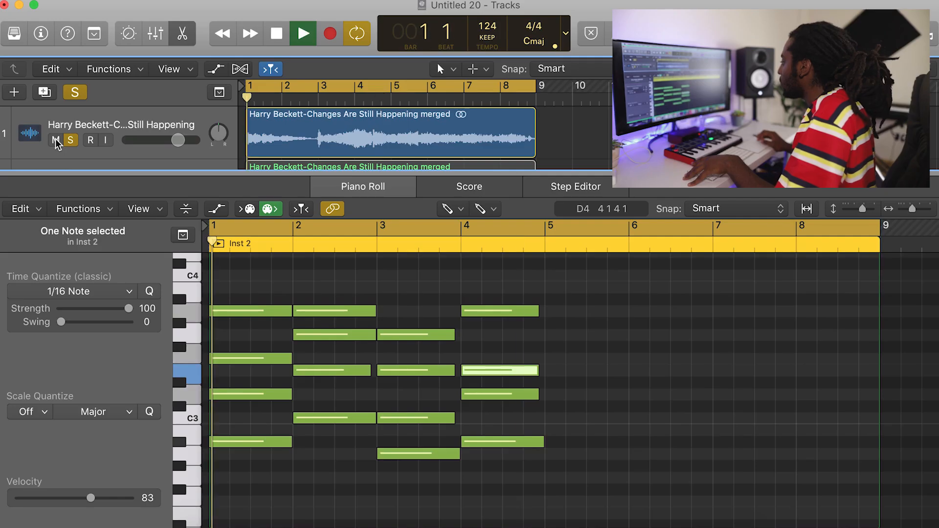
Lower the volume of the sampled audio track during playback to balance it against the chords.
{"action": "left_click_drag", "start_coordinate": [179, 141], "coordinate": [158, 140]}
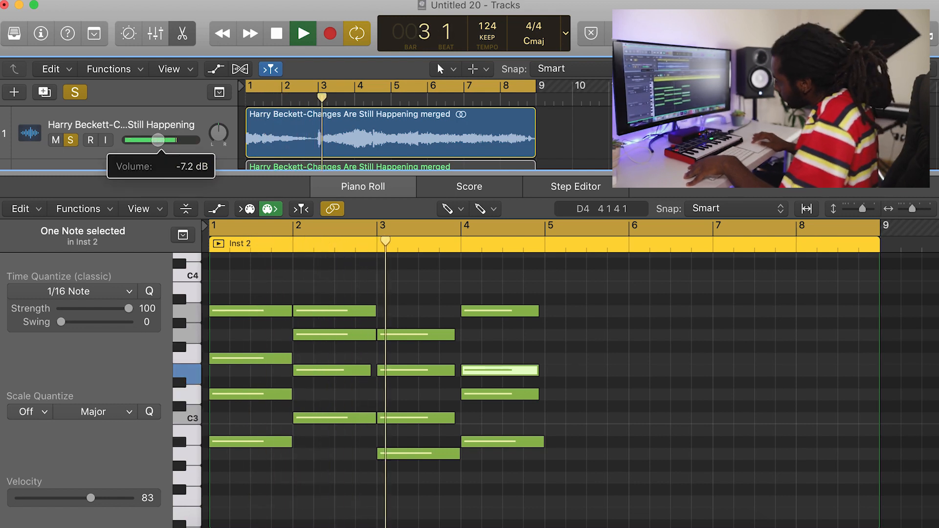
{"action": "left_click_drag", "start_coordinate": [158, 141], "coordinate": [133, 141]}
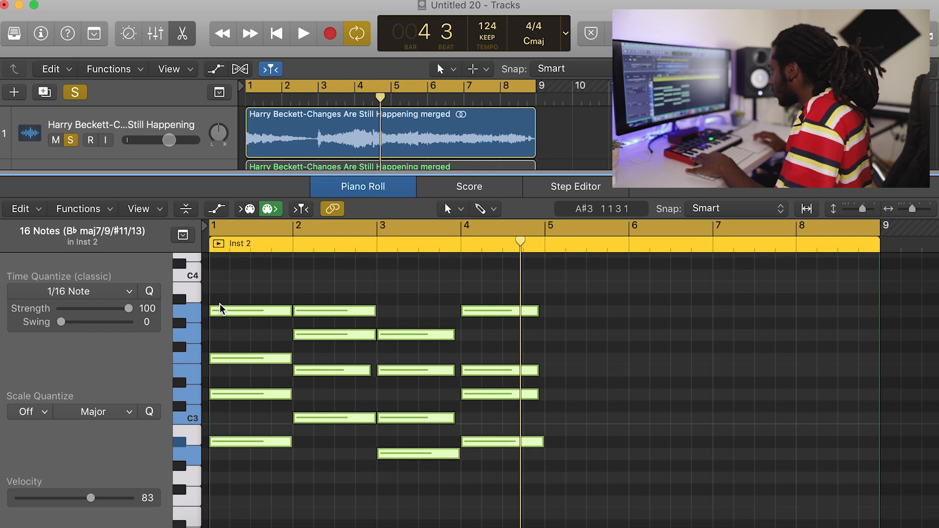
Repeat the four-bar chord progression into bars 5 to 8 and apply the Humanize MIDI transform to all notes.
{"action": "key", "text": "super+r"}
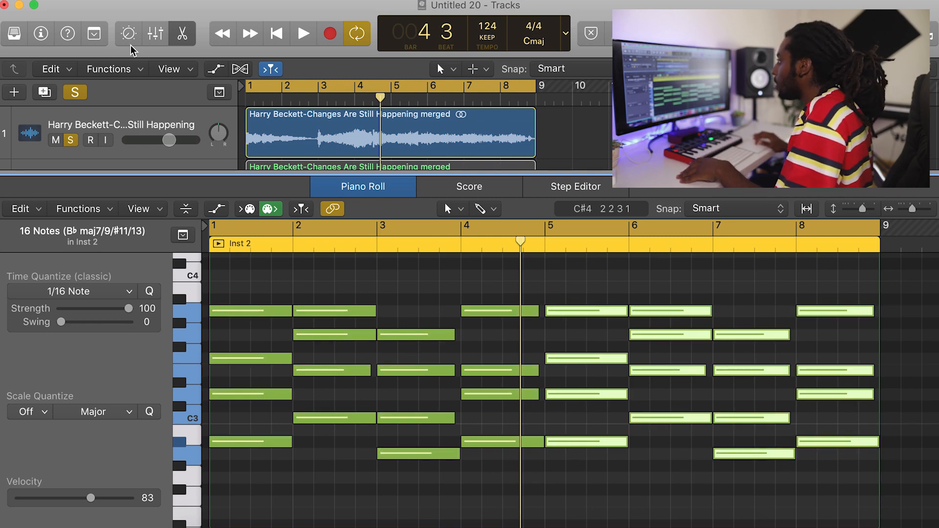
{"action": "key", "text": "i"}
{"action": "key", "text": "super+a"}
{"action": "left_click", "coordinate": [228, 209]}
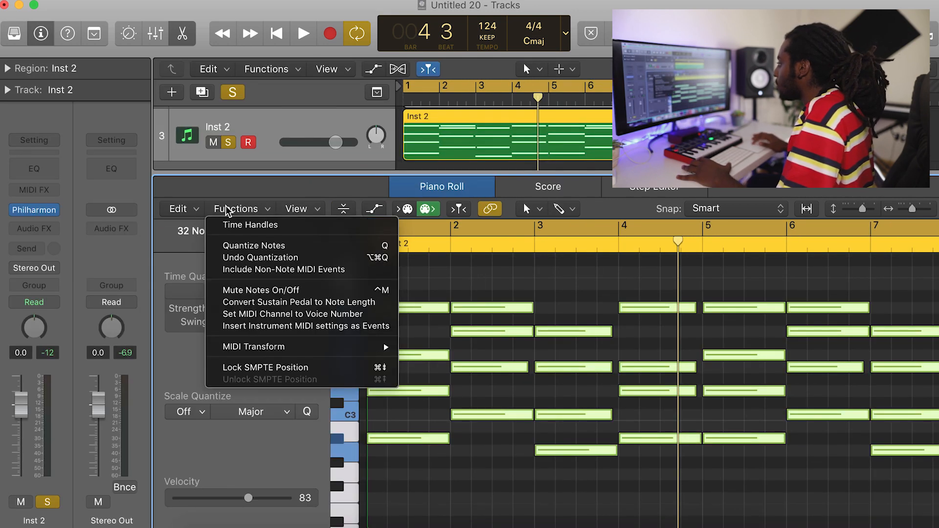
{"action": "mouse_move", "coordinate": [313, 347]}
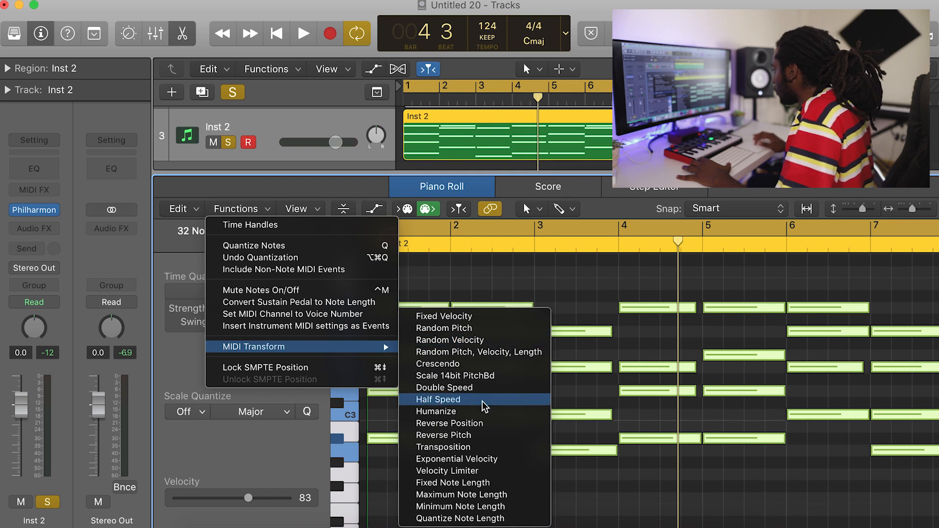
{"action": "left_click", "coordinate": [481, 412]}
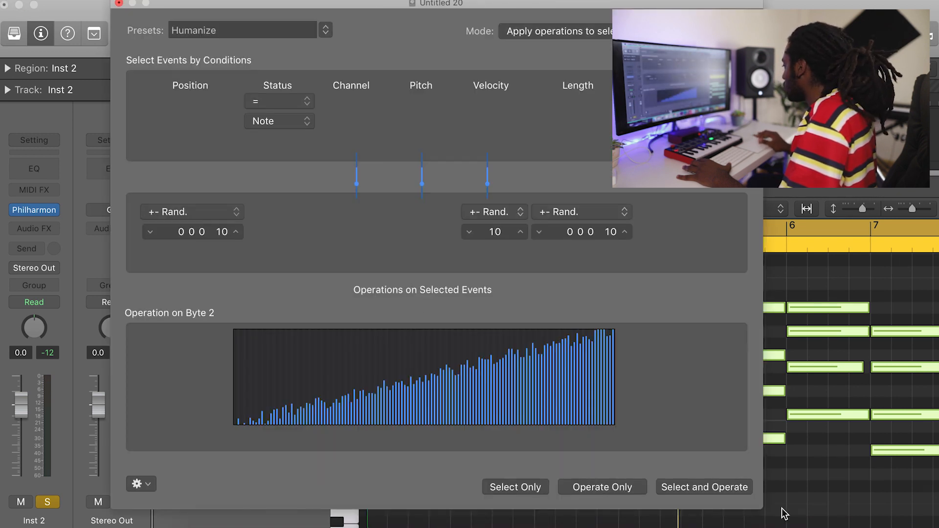
{"action": "left_click", "coordinate": [119, 3]}
{"action": "key", "text": "space"}
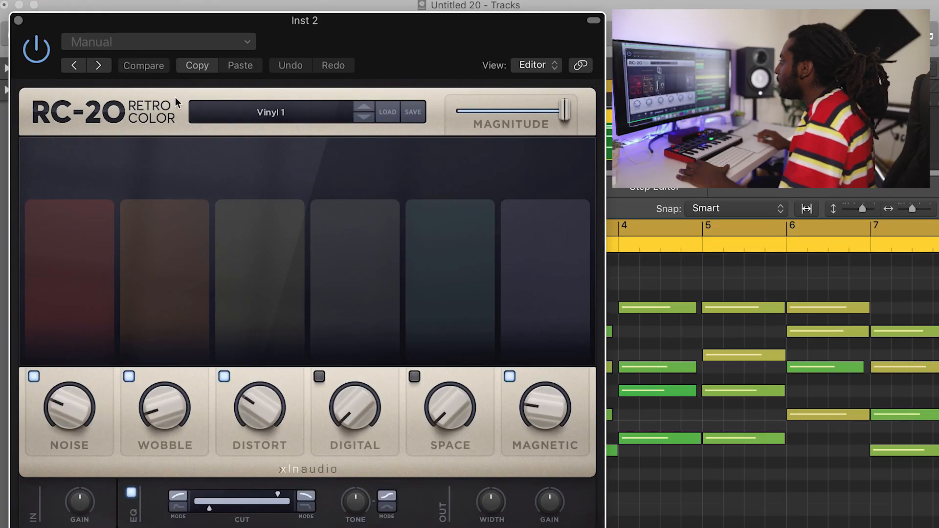
Switch off the Noise module in RC-20 Retro Color and close the plug-in and note editor.
{"action": "left_click", "coordinate": [33, 377]}
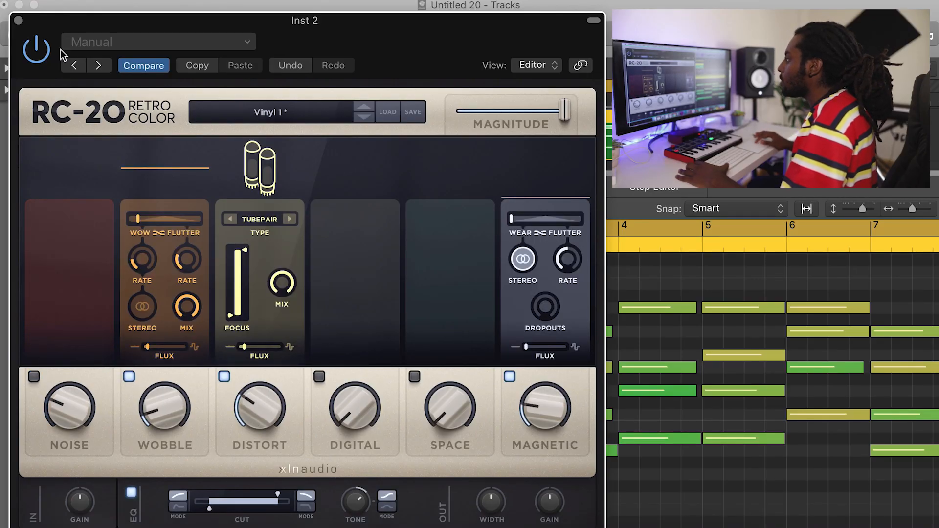
{"action": "left_click", "coordinate": [19, 20]}
{"action": "key", "text": "e"}
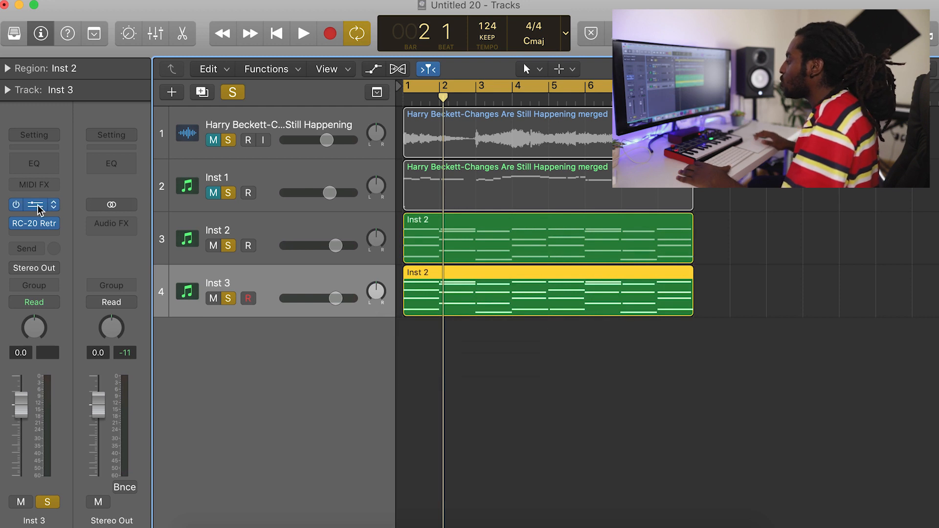
Transpose all the chord notes on the duplicated Inst 3 track up one octave.
{"action": "left_click", "coordinate": [37, 204]}
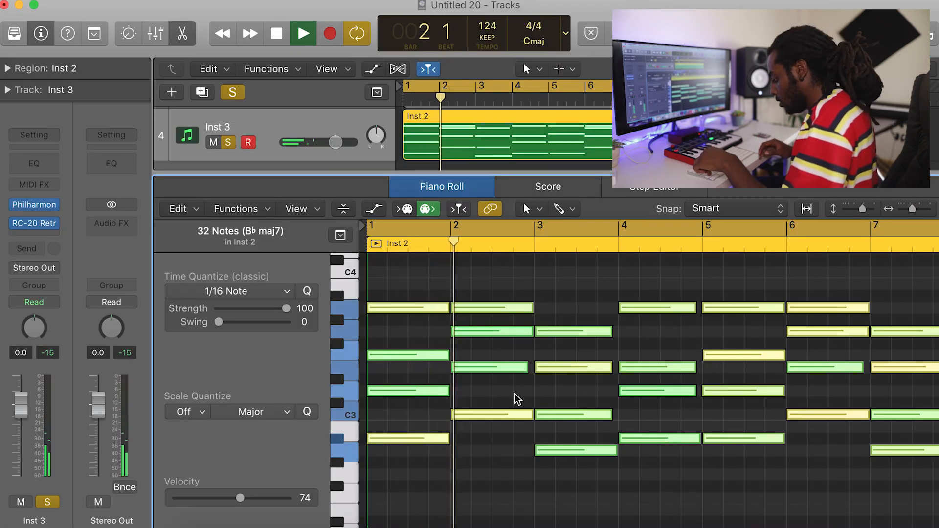
{"action": "scroll", "coordinate": [535, 411], "scroll_direction": "up", "scroll_amount": 5}
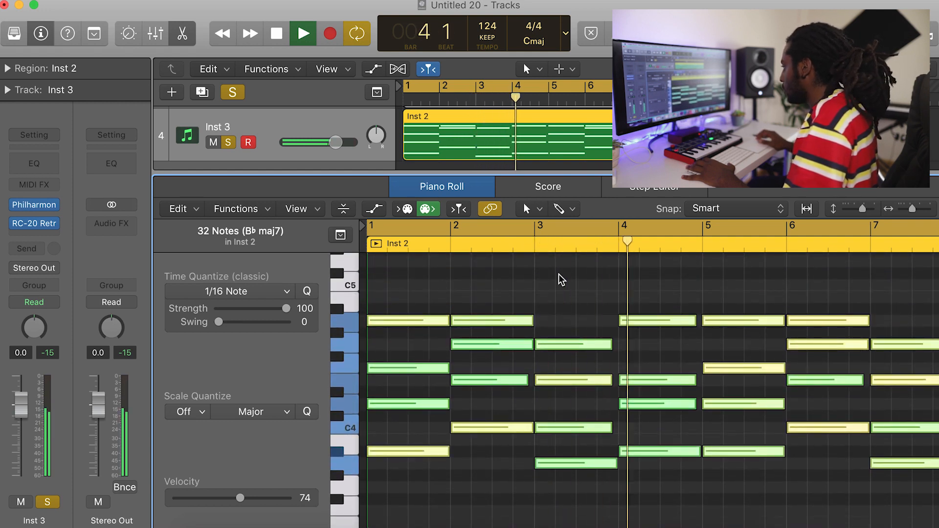
{"action": "key", "text": "space"}
Set the region quantize of the Inst 3 track's chord region to 1/16 Note.
{"action": "left_click", "coordinate": [7, 69]}
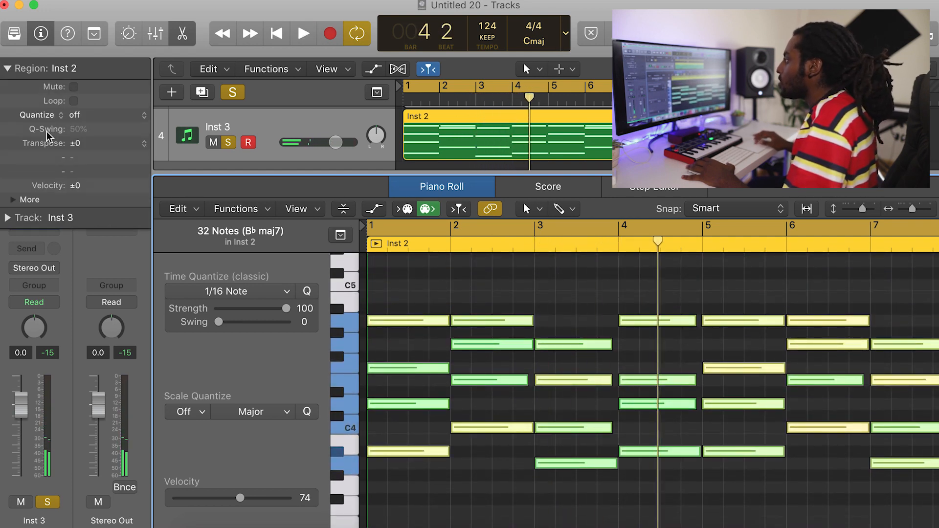
{"action": "left_click", "coordinate": [93, 114]}
{"action": "left_click", "coordinate": [97, 182]}
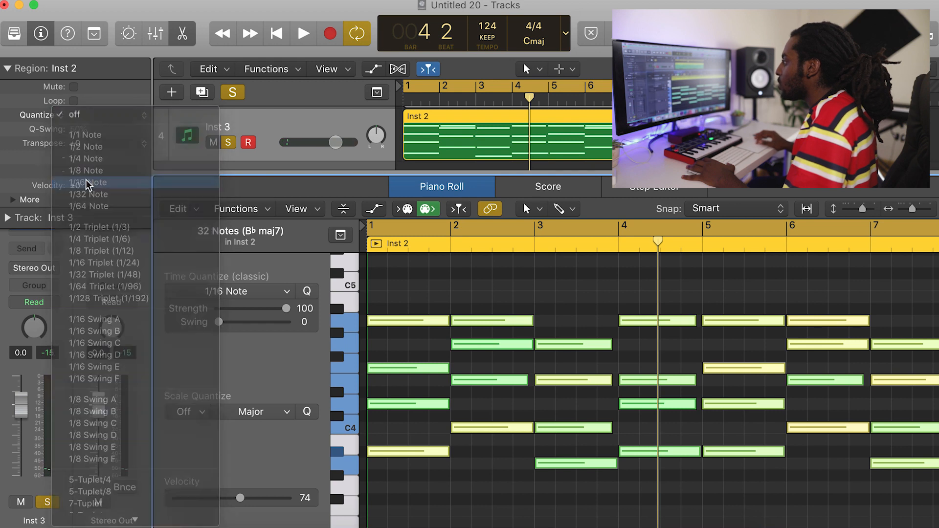
Set the Q-Flam of the Inst 3 track's chord region to +1/96 and play it back.
{"action": "left_click", "coordinate": [13, 200]}
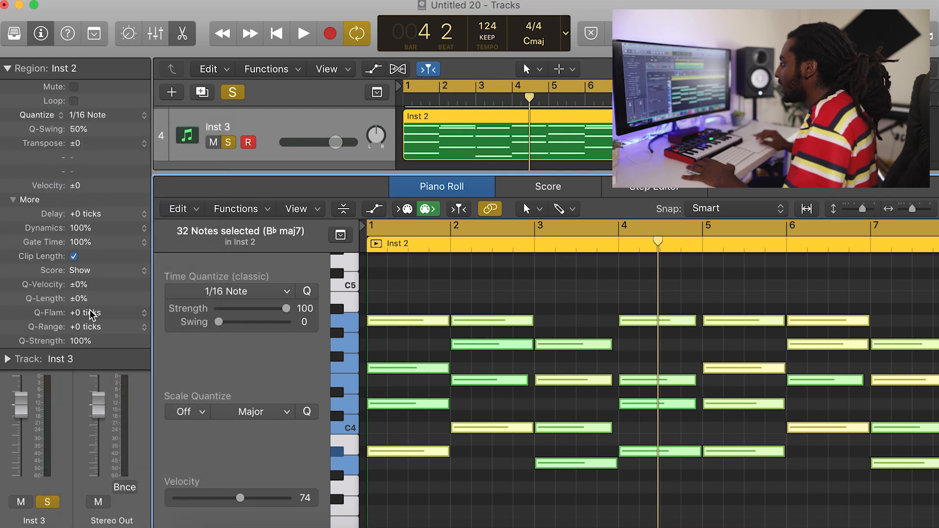
{"action": "left_click", "coordinate": [143, 313]}
{"action": "left_click", "coordinate": [119, 291]}
{"action": "key", "text": "space"}
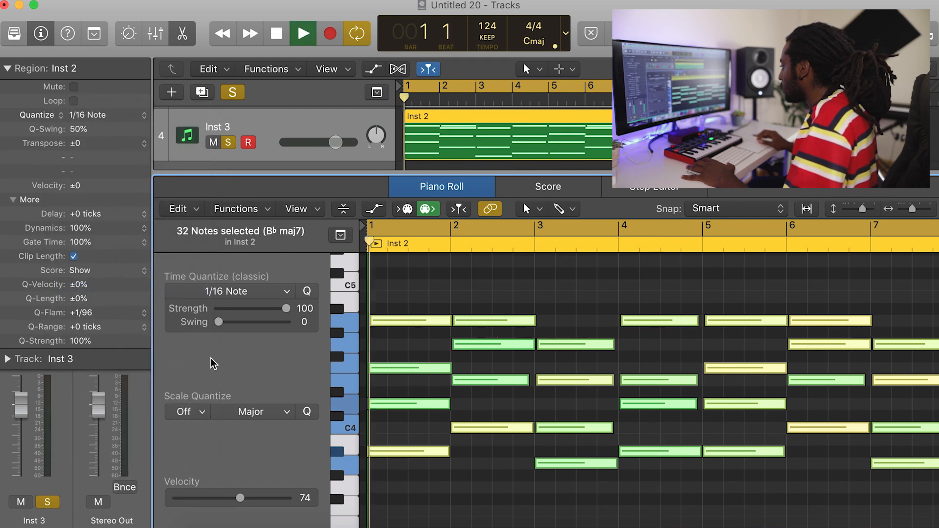
{"action": "left_click", "coordinate": [6, 69]}
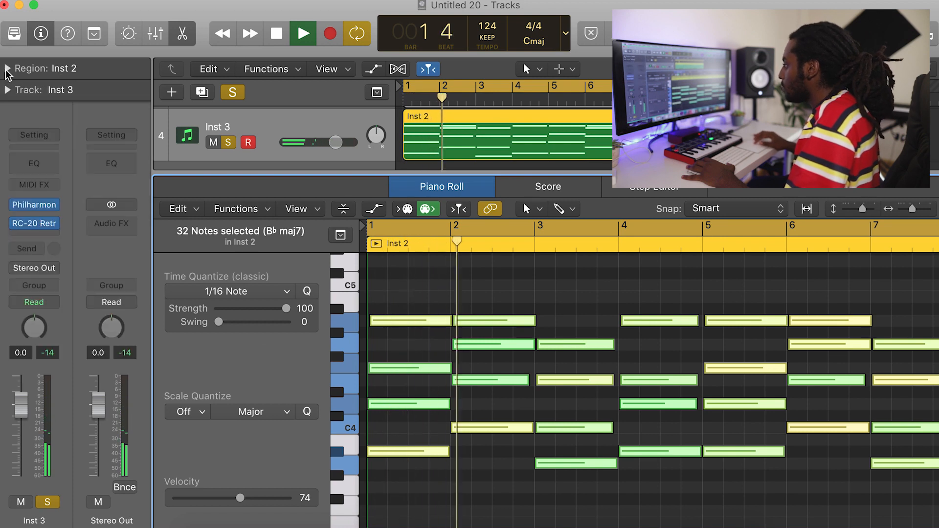
Add a Channel EQ to the Inst 3 track with a +2.0 dB boost at 950 Hz and a Q of 0.60.
{"action": "left_click", "coordinate": [34, 163]}
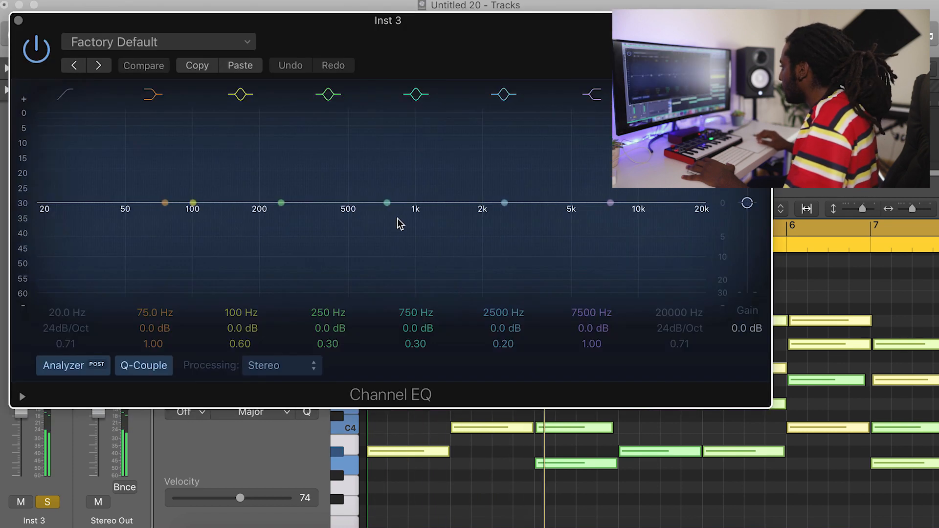
{"action": "left_click_drag", "start_coordinate": [499, 216], "coordinate": [390, 219]}
{"action": "left_click_drag", "start_coordinate": [499, 344], "coordinate": [498, 333]}
{"action": "left_click", "coordinate": [18, 20]}
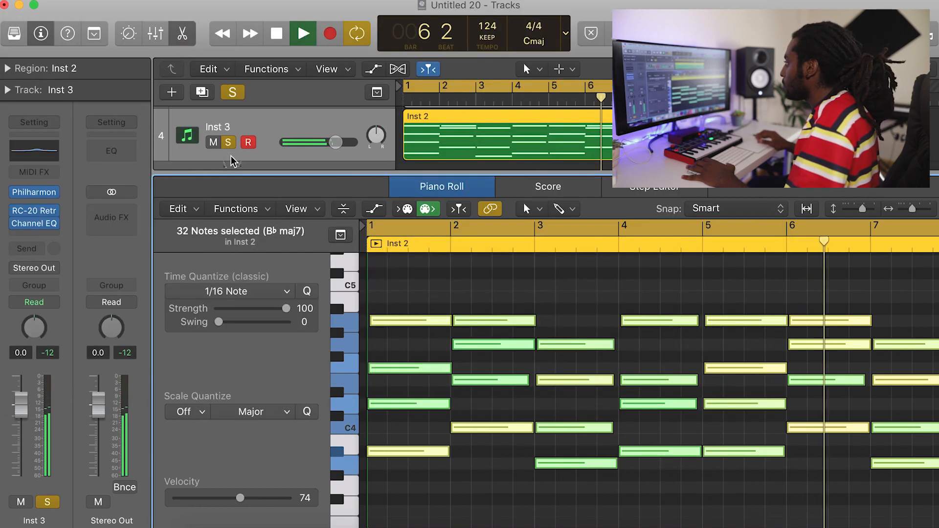
Lower the Inst 2 track's volume and set the project tempo to 160.
{"action": "scroll", "coordinate": [210, 145], "scroll_direction": "up", "scroll_amount": 3}
{"action": "left_click", "coordinate": [210, 146]}
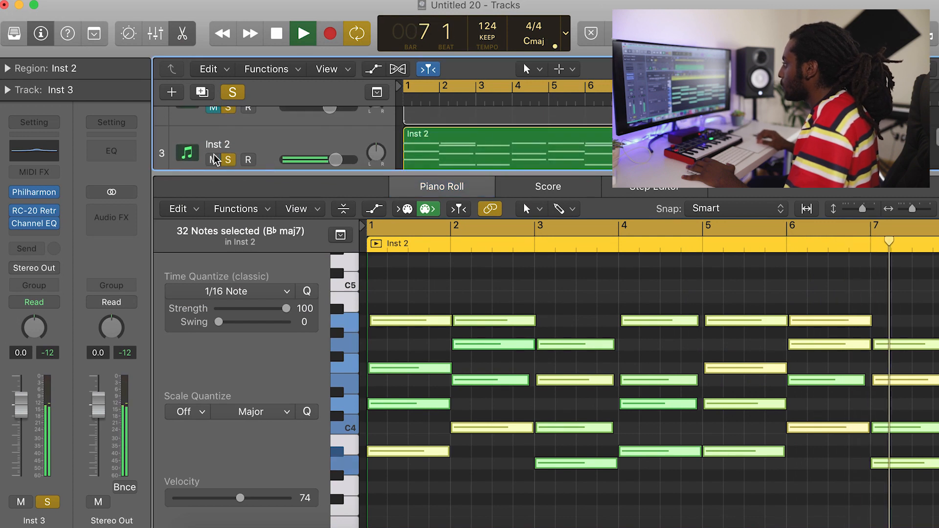
{"action": "left_click_drag", "start_coordinate": [335, 142], "coordinate": [301, 142]}
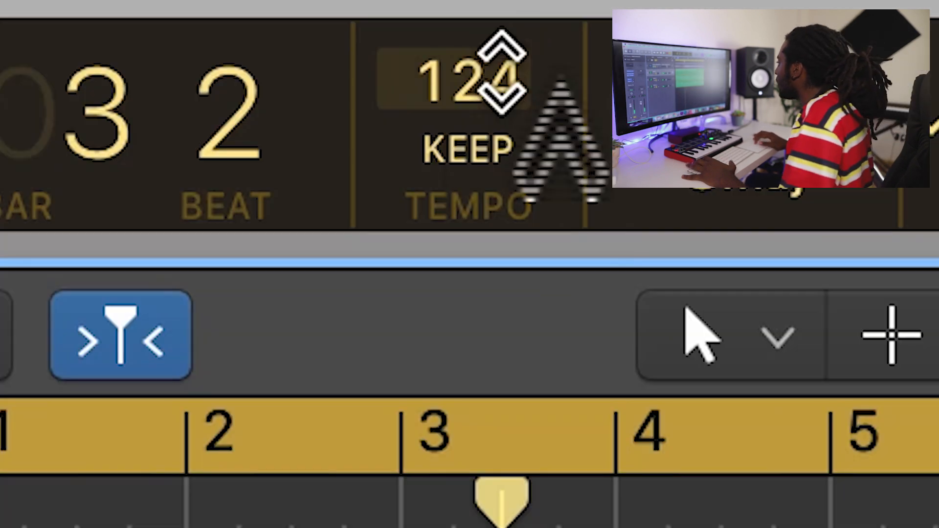
{"action": "left_click_drag", "start_coordinate": [493, 23], "coordinate": [506, 41]}
{"action": "key", "text": "Return"}
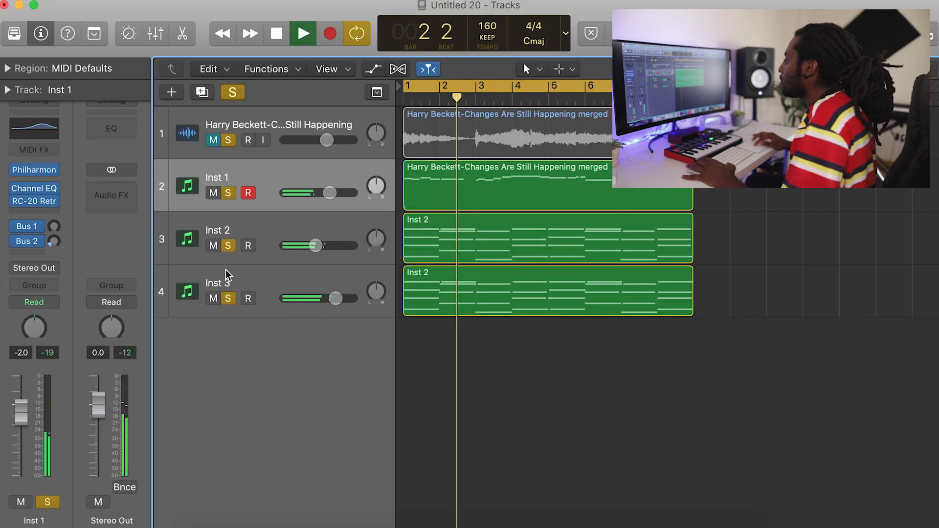
{"action": "left_click", "coordinate": [226, 269]}
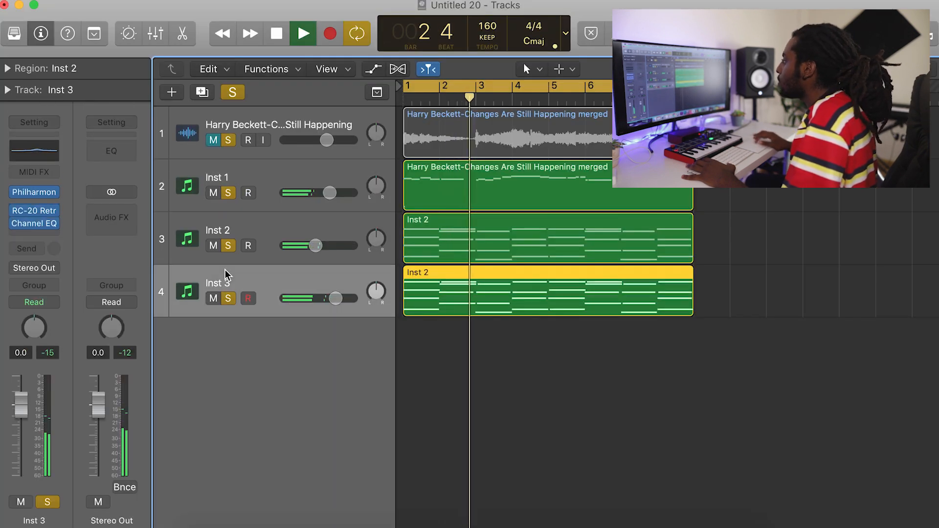
{"action": "key", "text": "space"}
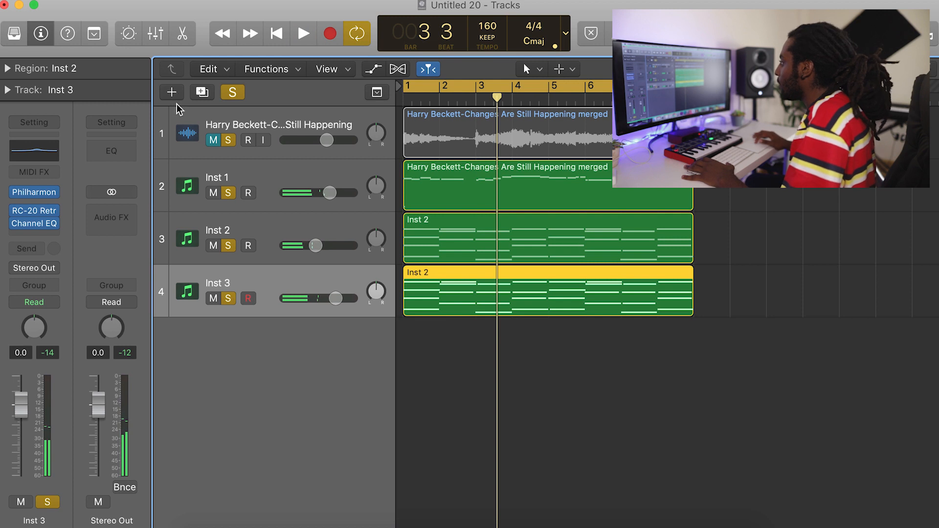
Adjust the timing of the recorded high and low notes around bar 4 in the Inst 4 region.
{"action": "left_click", "coordinate": [211, 232]}
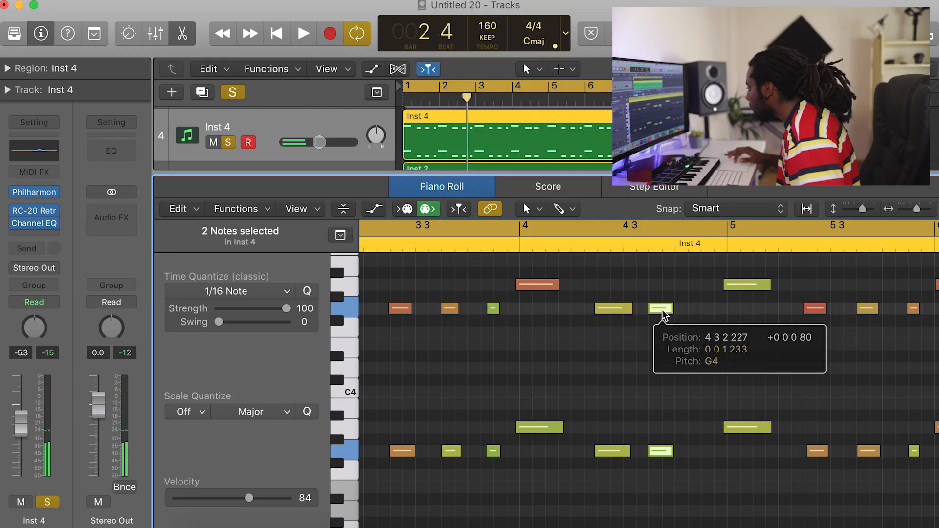
{"action": "left_click_drag", "start_coordinate": [660, 308], "coordinate": [609, 315]}
{"action": "left_click", "coordinate": [664, 375]}
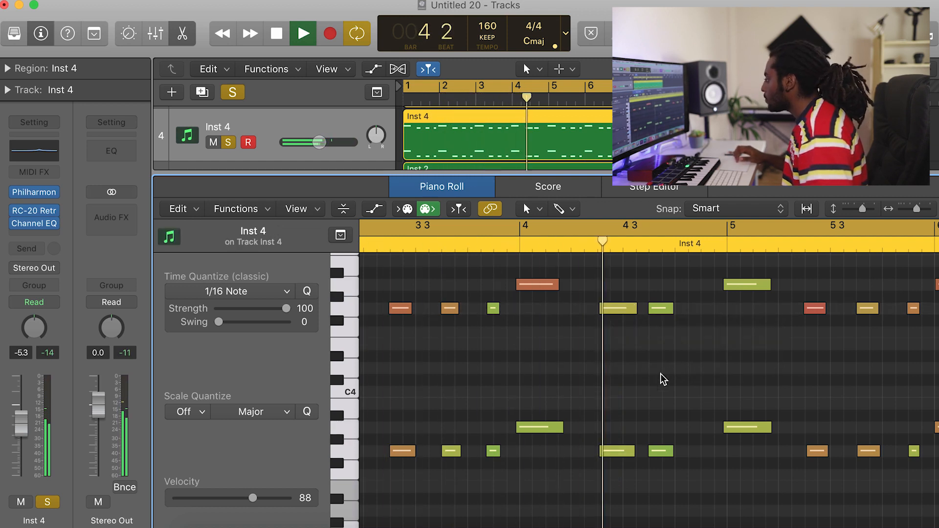
{"action": "left_click", "coordinate": [551, 428]}
{"action": "left_click", "coordinate": [538, 283], "text": "shift"}
{"action": "left_click_drag", "start_coordinate": [535, 288], "coordinate": [543, 289]}
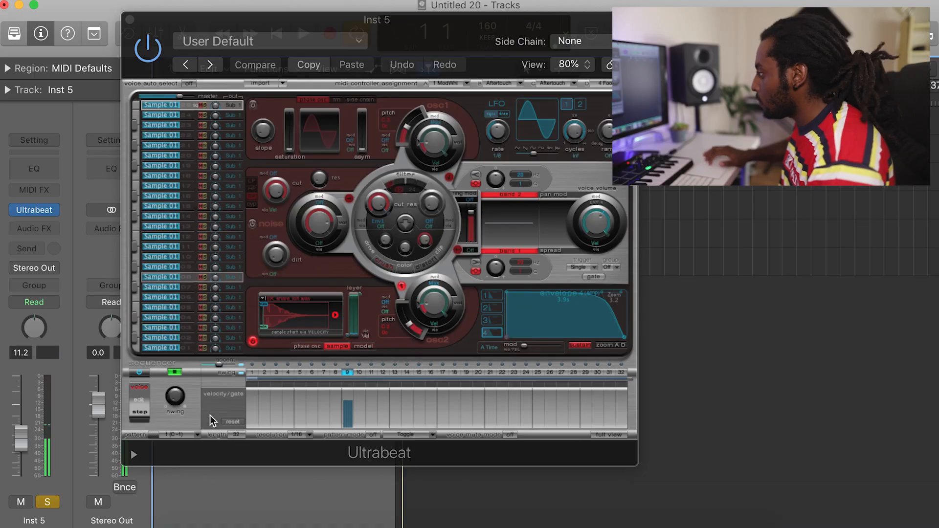
Add a hit on step 25 of the Ultrabeat sequencer and lower the Inst 5 track's volume to -15.2 dB.
{"action": "left_click", "coordinate": [541, 374]}
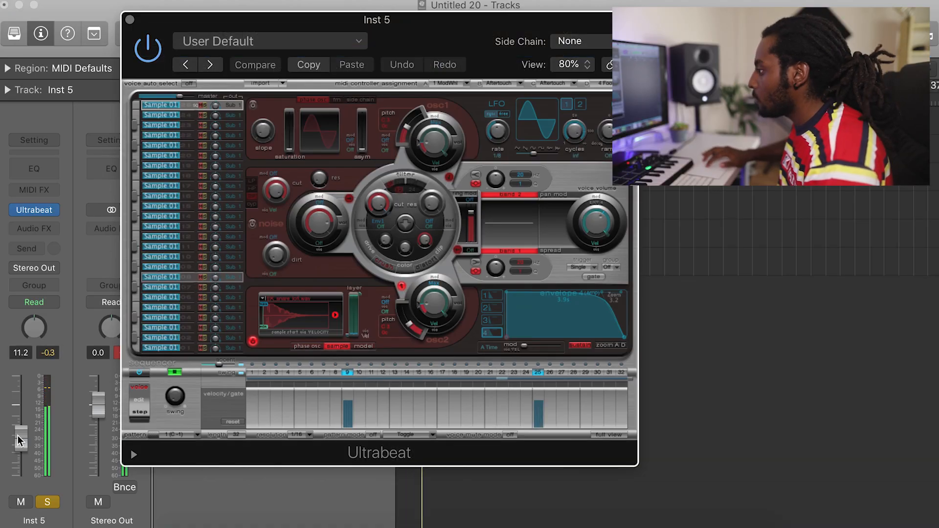
{"action": "left_click_drag", "start_coordinate": [27, 435], "coordinate": [25, 452]}
Place the Ultrabeat pattern at bar 1 of the Inst 5 track and repeat it into joined four-bar regions filling bars 1 to 8.
{"action": "left_click_drag", "start_coordinate": [183, 16], "coordinate": [610, 5]}
{"action": "left_click_drag", "start_coordinate": [579, 428], "coordinate": [410, 263]}
{"action": "left_click", "coordinate": [416, 266]}
{"action": "key", "text": "super+r"}
{"action": "key", "text": "super+r"}
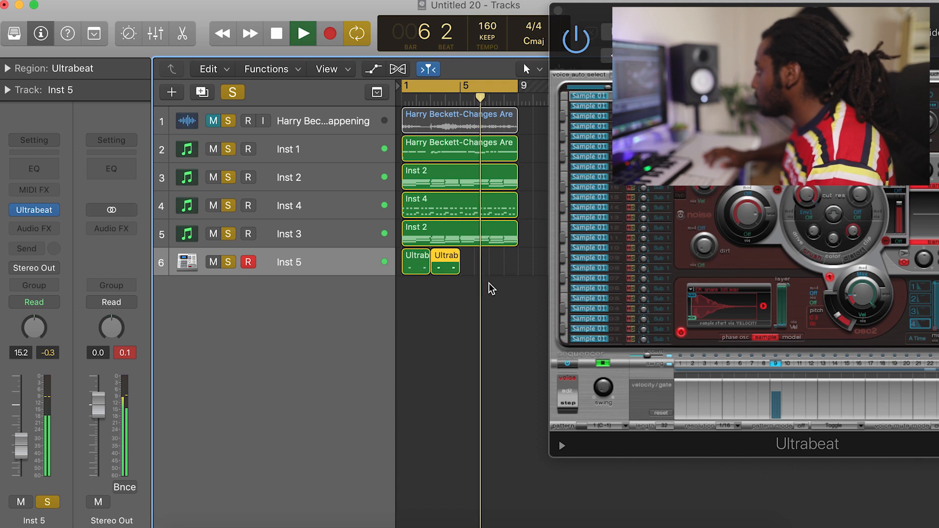
{"action": "key", "text": "super+r"}
{"action": "left_click_drag", "start_coordinate": [505, 291], "coordinate": [474, 273]}
{"action": "key", "text": "super+j"}
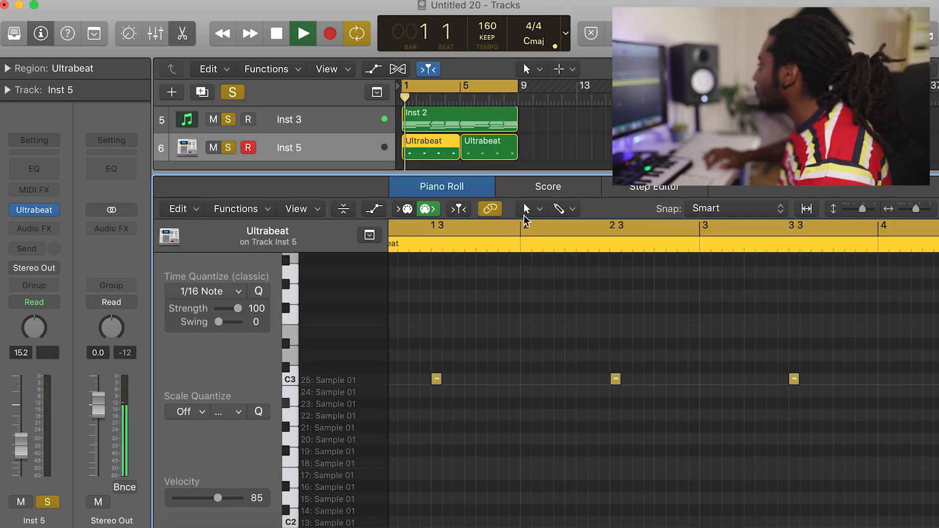
Draw a D3 note just before bar 2 in the first Ultrabeat region on Inst 5 and set its velocity to 78.
{"action": "left_click", "coordinate": [536, 213]}
{"action": "left_click", "coordinate": [578, 248]}
{"action": "left_click", "coordinate": [615, 379]}
{"action": "key", "text": "space"}
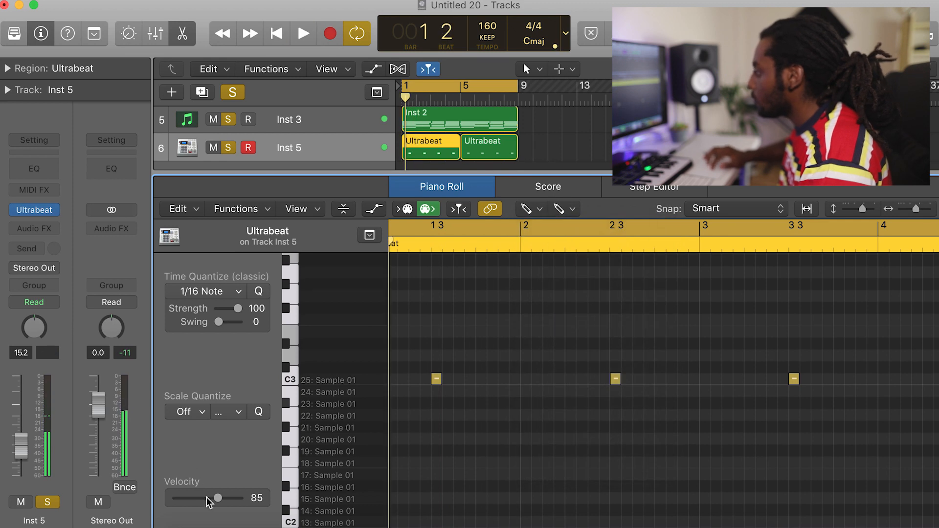
{"action": "key", "text": "space"}
{"action": "key", "text": "space"}
{"action": "mouse_move", "coordinate": [489, 354]}
{"action": "left_mouse_down"}
{"action": "mouse_move", "coordinate": [519, 355]}
{"action": "mouse_move", "coordinate": [507, 359]}
{"action": "left_mouse_up"}
{"action": "key", "text": "space"}
{"action": "key", "text": "space"}
{"action": "key", "text": "space"}
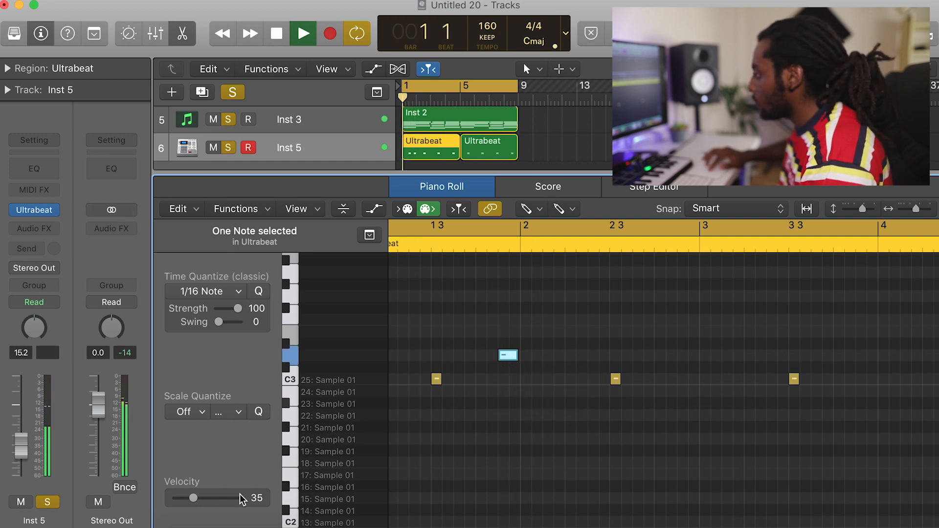
{"action": "left_click_drag", "start_coordinate": [192, 498], "coordinate": [214, 497]}
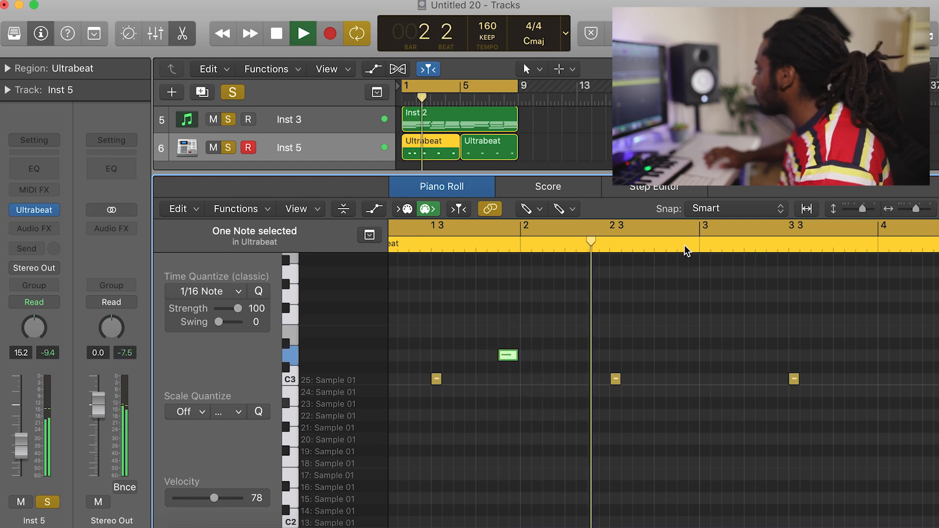
Copy the D3 note to the same spot just before bar 4 and play back the region.
{"action": "key", "text": "space"}
{"action": "left_click", "coordinate": [540, 210]}
{"action": "left_click", "coordinate": [562, 226]}
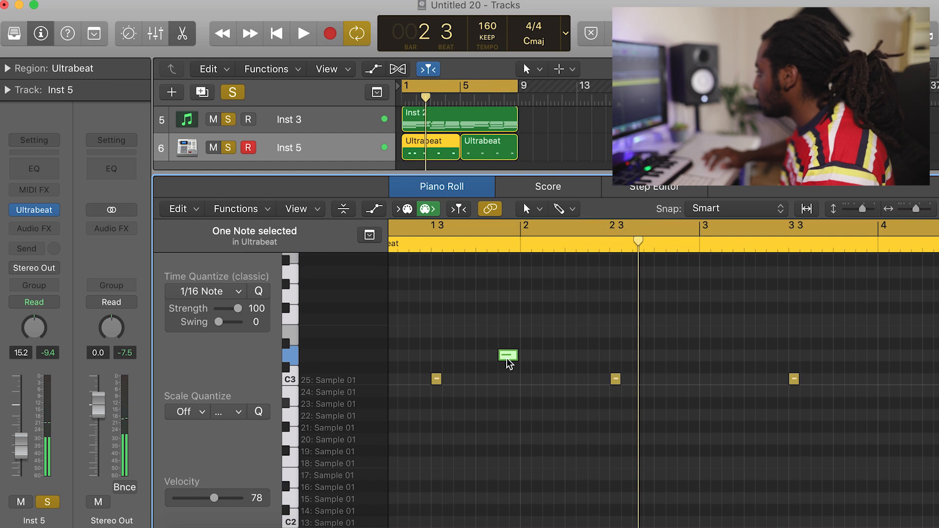
{"action": "left_click_drag", "start_coordinate": [508, 355], "coordinate": [866, 357]}
{"action": "key", "text": "space"}
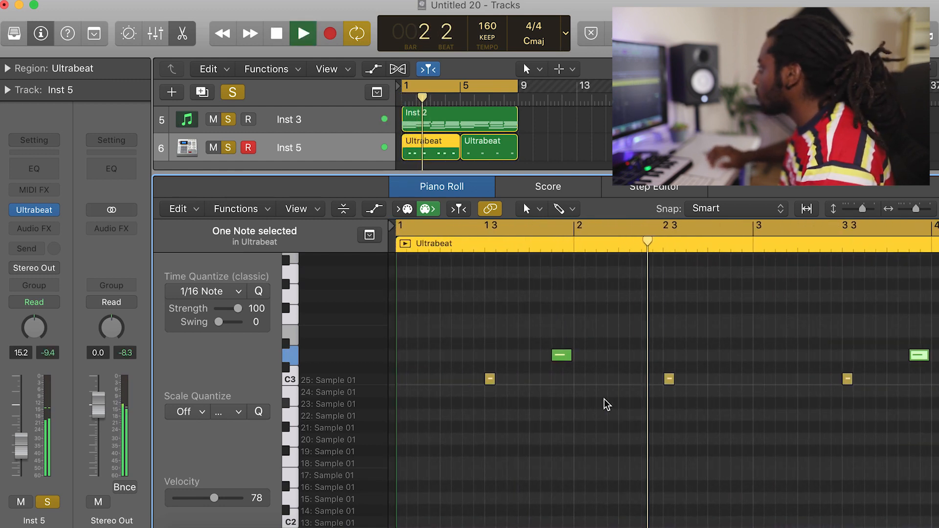
Replace the second four-bar Ultrabeat region on Inst 5 with a repeat of the edited one and join both into one region.
{"action": "left_click", "coordinate": [182, 33]}
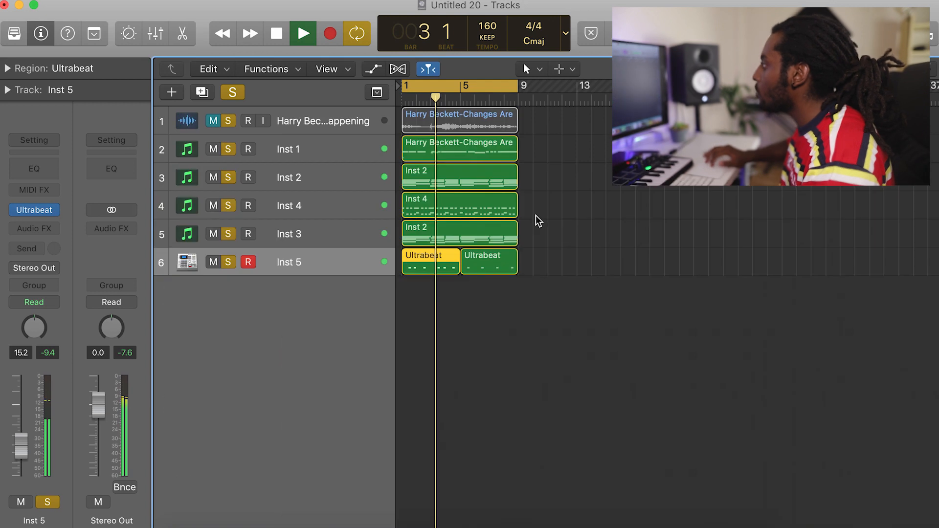
{"action": "left_click", "coordinate": [499, 264]}
{"action": "key", "text": "Delete"}
{"action": "left_click", "coordinate": [450, 265]}
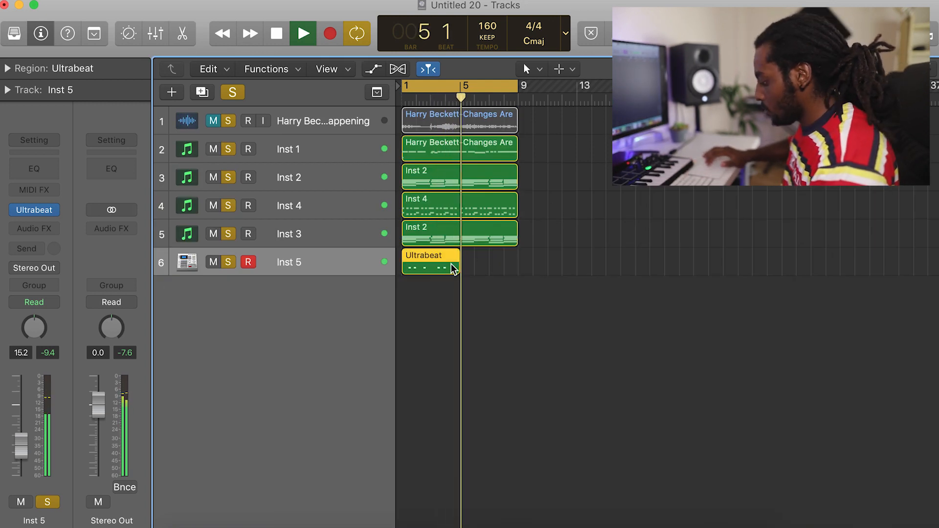
{"action": "key", "text": "super+r"}
{"action": "left_click_drag", "start_coordinate": [518, 306], "coordinate": [435, 271]}
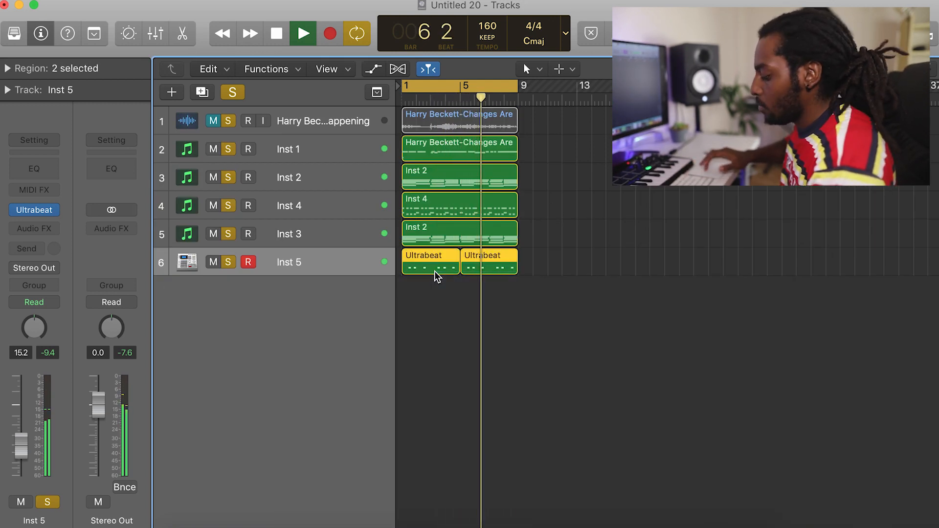
{"action": "key", "text": "super+j"}
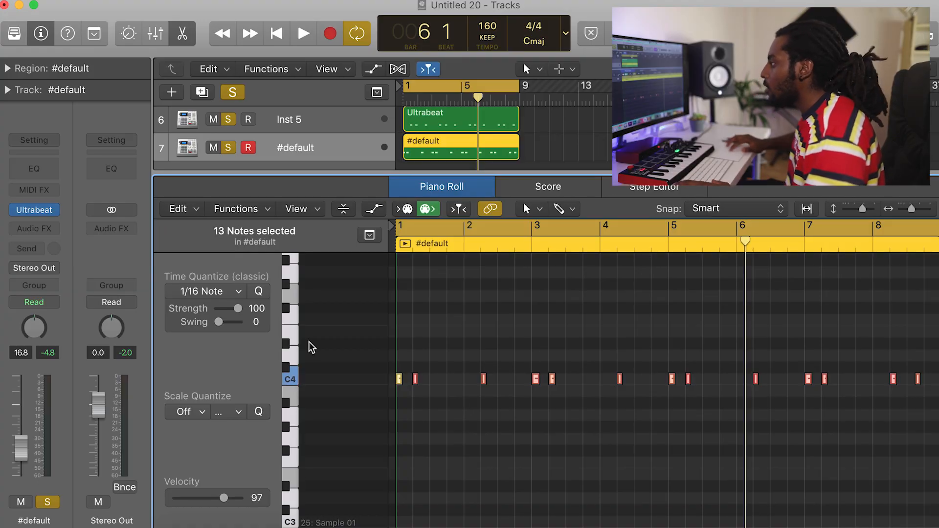
Set the velocity of the first note in the #default region to 127 and play it back.
{"action": "left_click", "coordinate": [398, 380]}
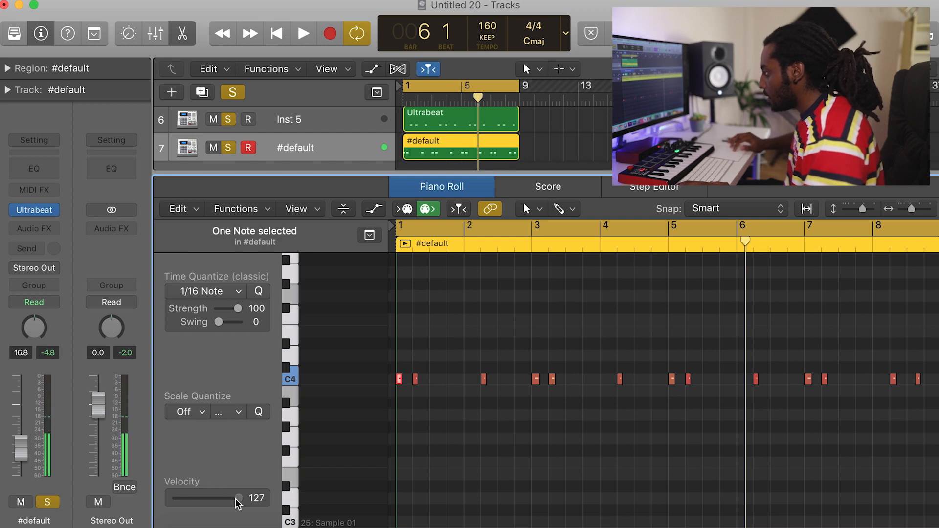
{"action": "key", "text": "space"}
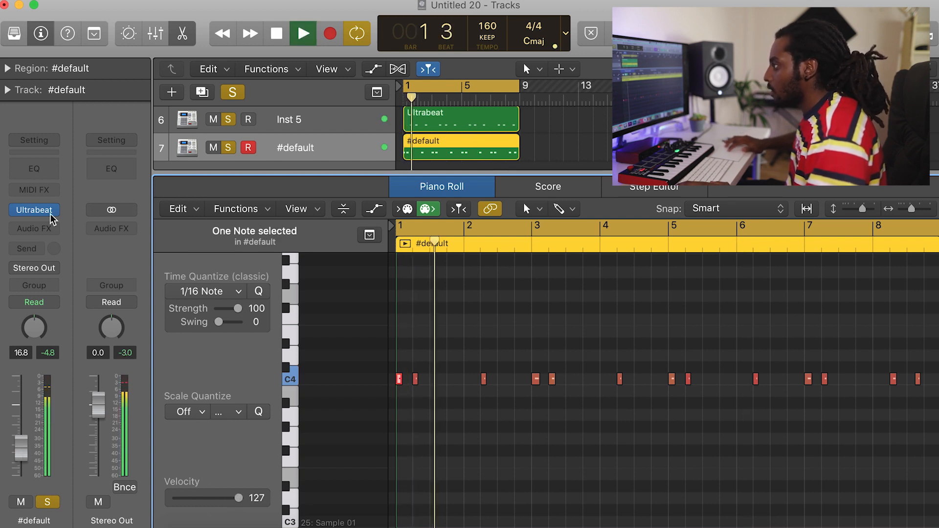
Add a Channel EQ to the #default track with a 64 Hz low cut and a +1.0 dB boost at 205 Hz, Q 2.30.
{"action": "left_click", "coordinate": [43, 173]}
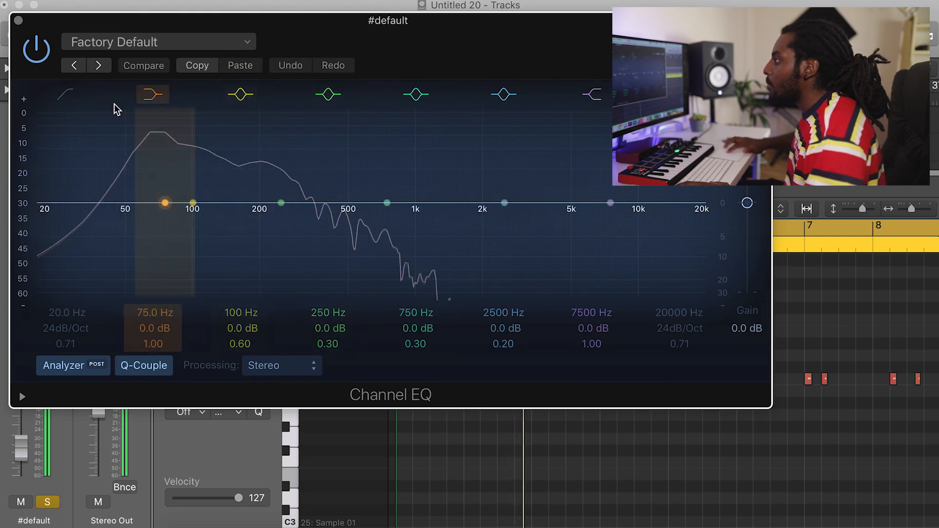
{"action": "left_click", "coordinate": [65, 94]}
{"action": "left_click_drag", "start_coordinate": [48, 205], "coordinate": [161, 226]}
{"action": "left_click_drag", "start_coordinate": [281, 203], "coordinate": [264, 199]}
{"action": "left_click_drag", "start_coordinate": [327, 343], "coordinate": [327, 318]}
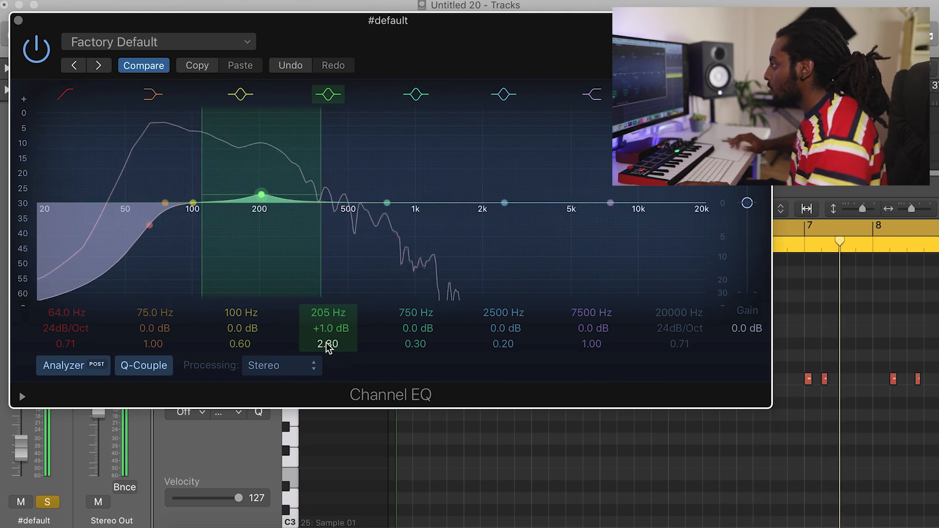
{"action": "left_click", "coordinate": [19, 20]}
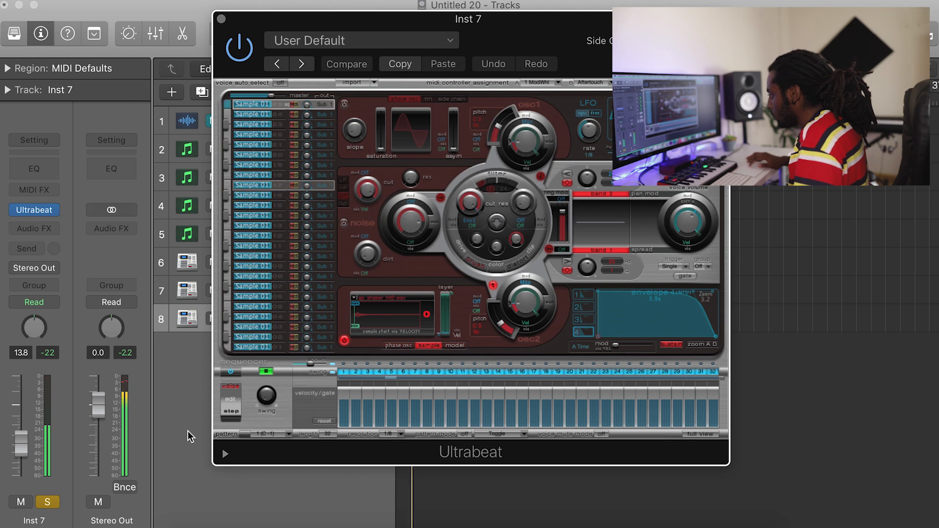
Lower the Inst 7 track's volume to -16.0 dB and place its Ultrabeat pattern as one joined eight-bar region.
{"action": "left_click_drag", "start_coordinate": [30, 452], "coordinate": [22, 457]}
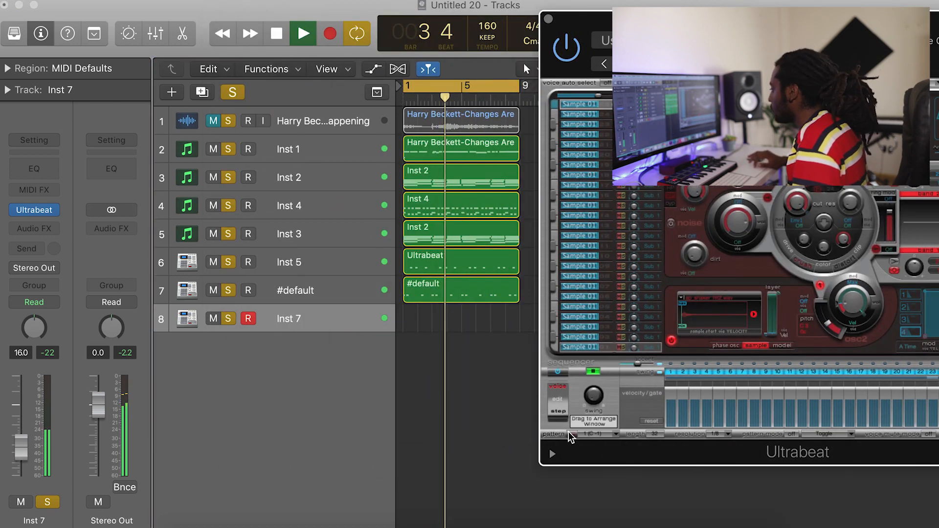
{"action": "left_click_drag", "start_coordinate": [569, 436], "coordinate": [430, 328]}
{"action": "left_click_drag", "start_coordinate": [569, 434], "coordinate": [466, 321]}
{"action": "left_click_drag", "start_coordinate": [492, 374], "coordinate": [432, 328]}
{"action": "key", "text": "super+j"}
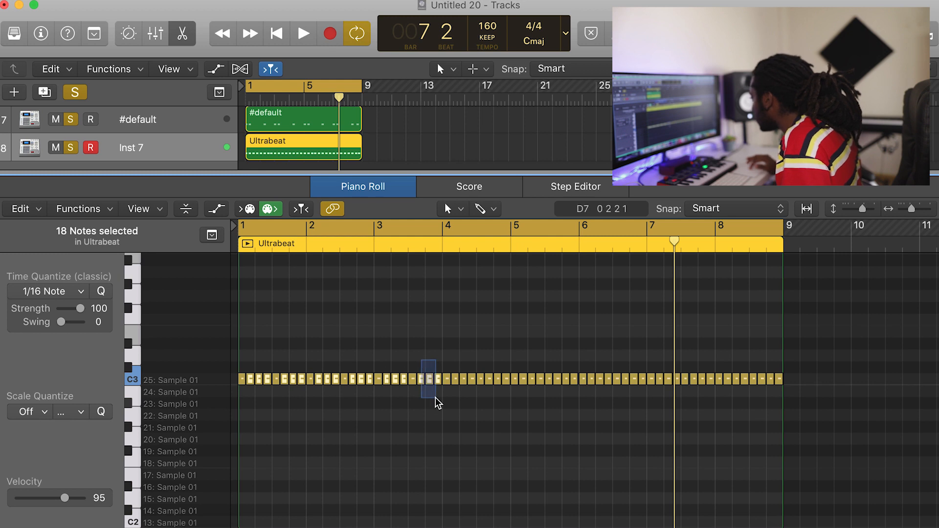
Set the velocity of the 18 selected notes in the first three bars of the Inst 7 region to 58.
{"action": "left_click_drag", "start_coordinate": [48, 498], "coordinate": [47, 497]}
{"action": "key", "text": "space"}
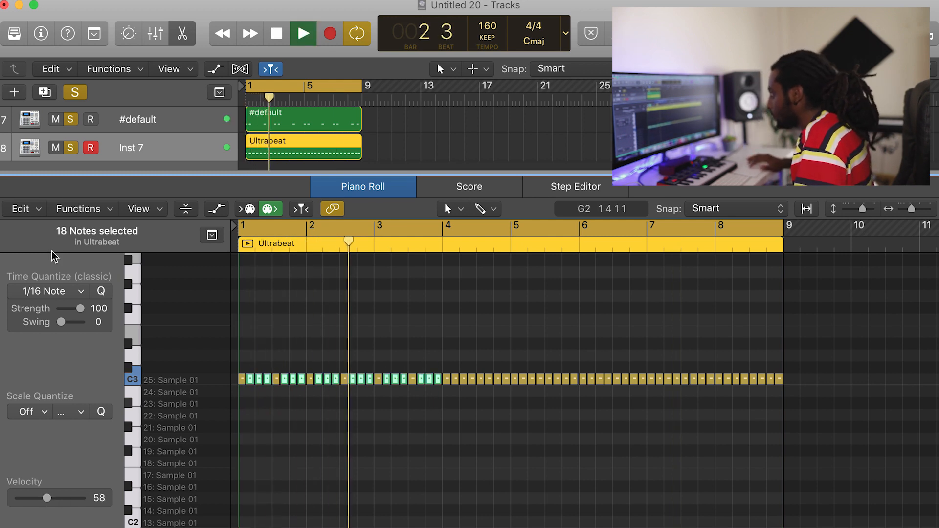
{"action": "key", "text": "space"}
Rebuild the Inst 7 region by repeating its first two bars through bar 8 and joining the copies, and play it back.
{"action": "left_click", "coordinate": [184, 37]}
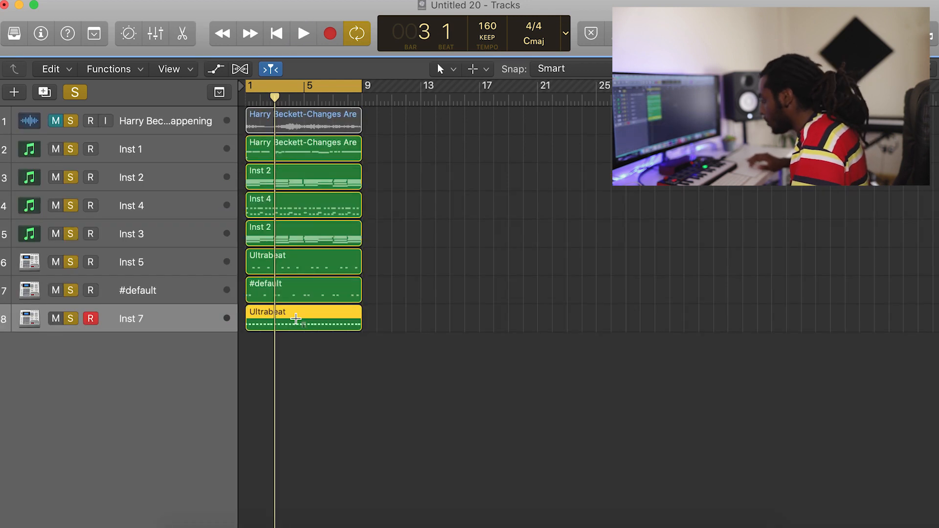
{"action": "key", "text": "Delete"}
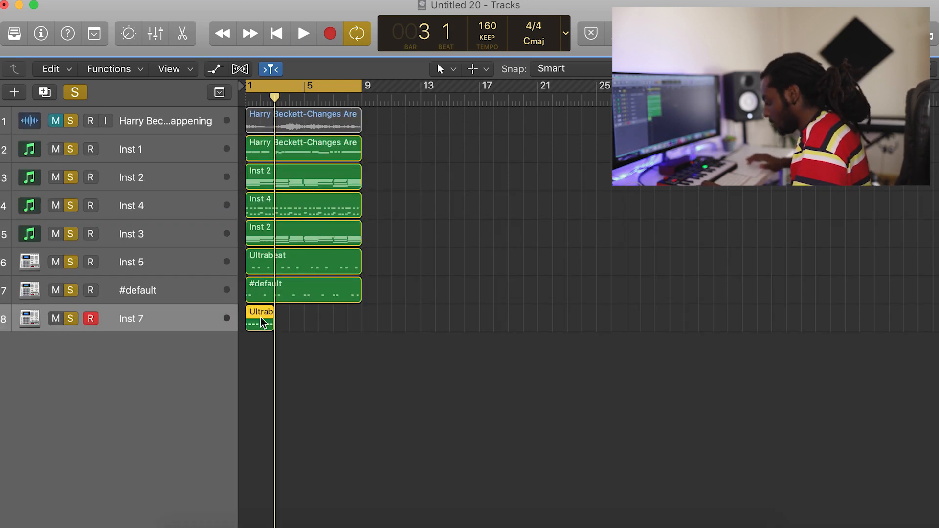
{"action": "left_click_drag", "start_coordinate": [394, 350], "coordinate": [228, 331]}
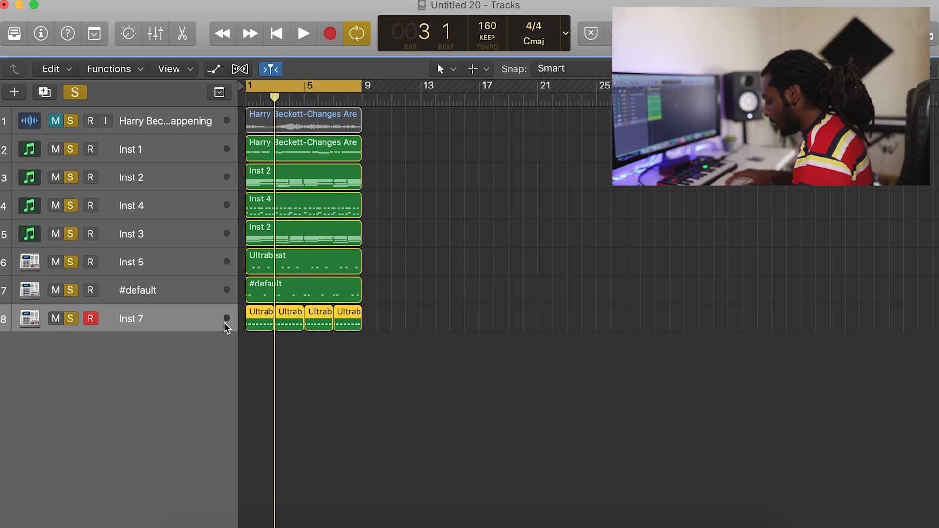
{"action": "key", "text": "super+j"}
{"action": "double_click", "coordinate": [277, 324]}
{"action": "key", "text": "space"}
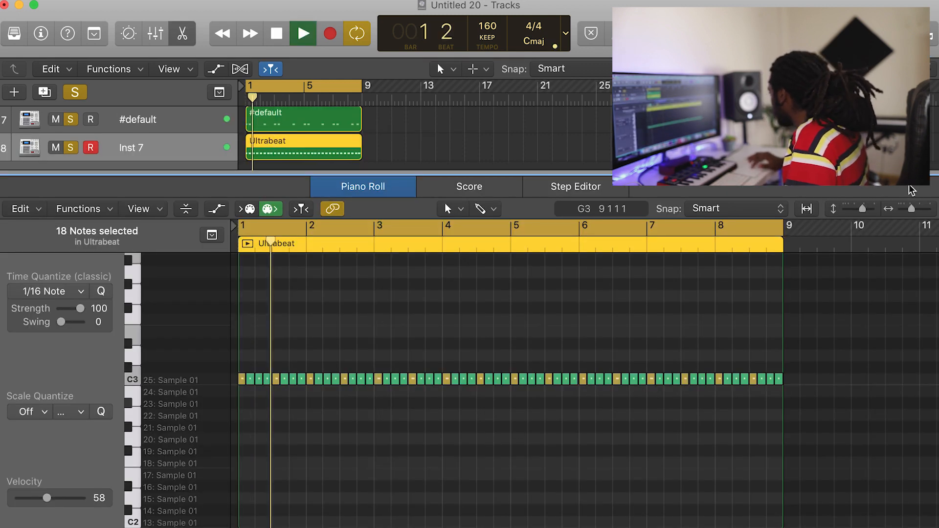
Shift all 64 notes in the Inst 7 Ultrabeat region slightly later and play the pattern back.
{"action": "left_click_drag", "start_coordinate": [912, 209], "coordinate": [927, 210]}
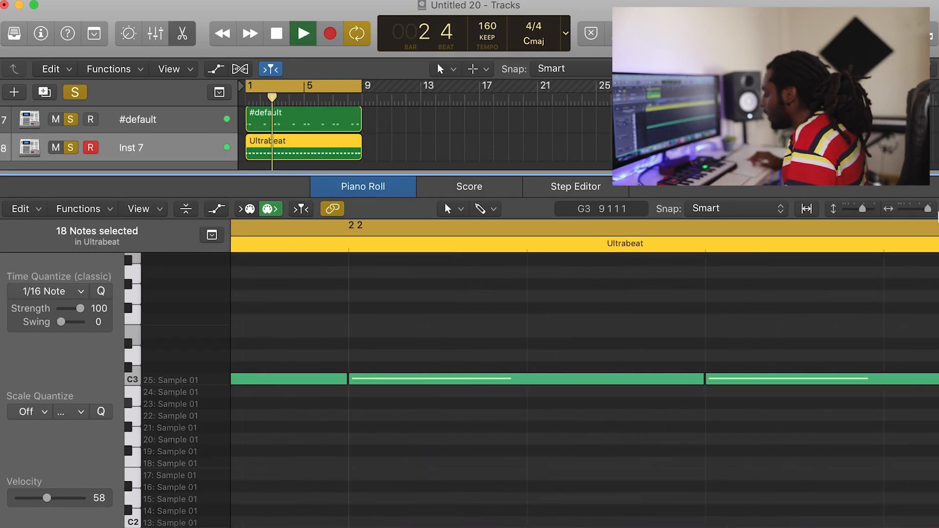
{"action": "key", "text": "space"}
{"action": "key", "text": "super+a"}
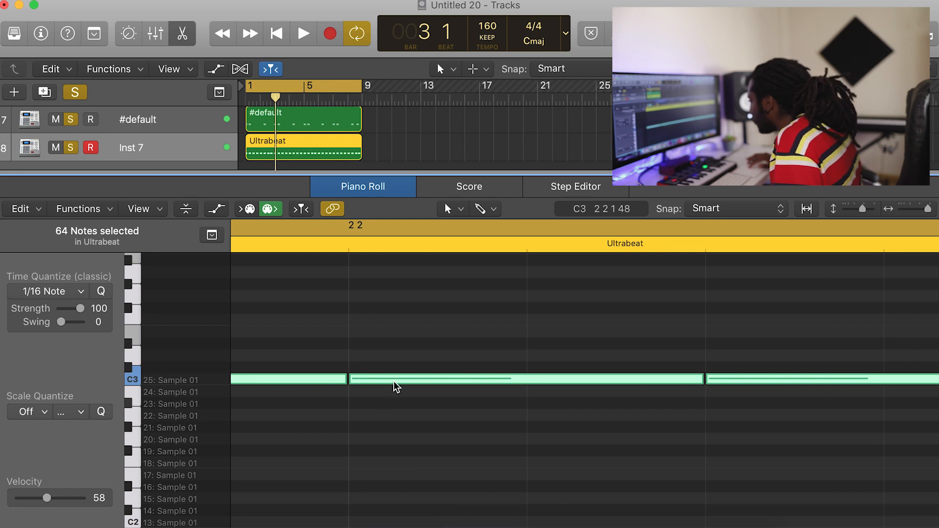
{"action": "left_click_drag", "start_coordinate": [392, 386], "coordinate": [397, 388]}
{"action": "key", "text": "space"}
{"action": "left_click", "coordinate": [182, 33]}
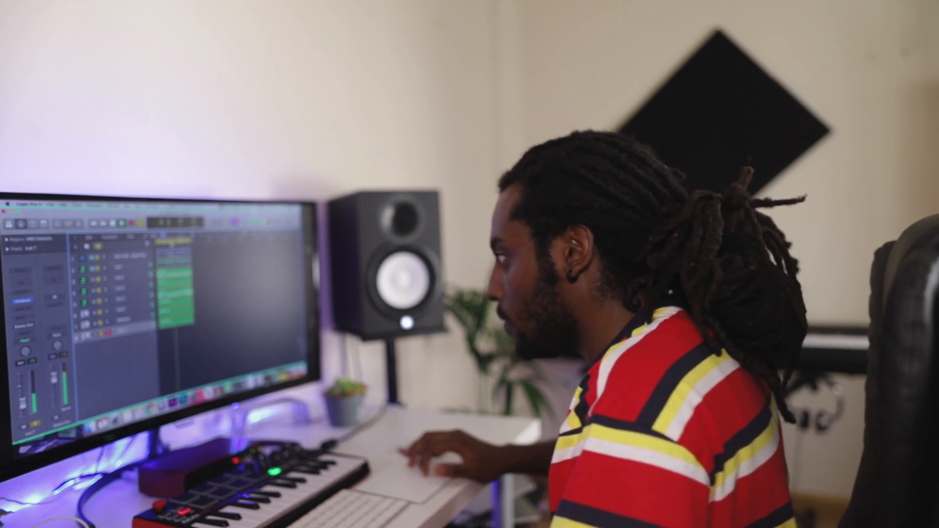
Program Inst 8's Ultrabeat sequencer with a hit on every fourth step from step 1 through 29, and lower the track's volume to -19.5 dB.
{"action": "left_click", "coordinate": [142, 375]}
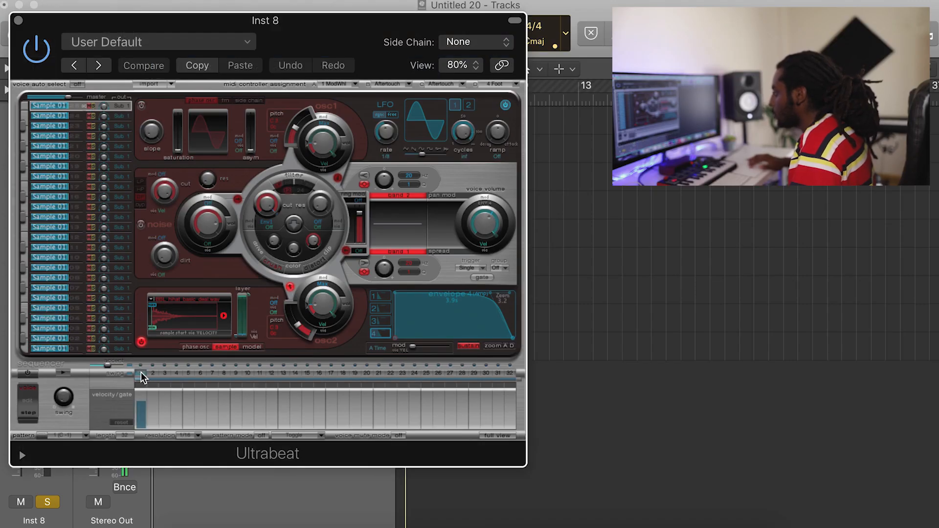
{"action": "left_click", "coordinate": [61, 374]}
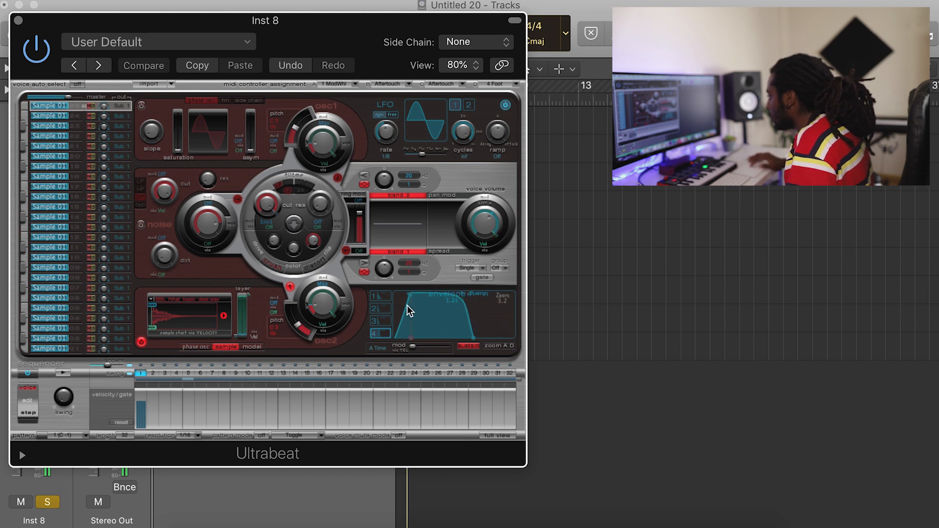
{"action": "left_click_drag", "start_coordinate": [389, 43], "coordinate": [571, 43]}
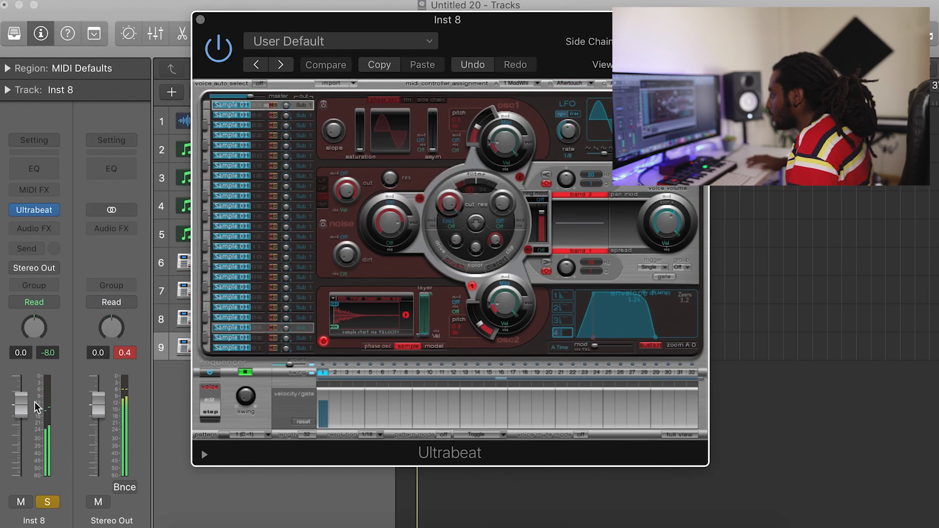
{"action": "left_click_drag", "start_coordinate": [22, 405], "coordinate": [26, 462]}
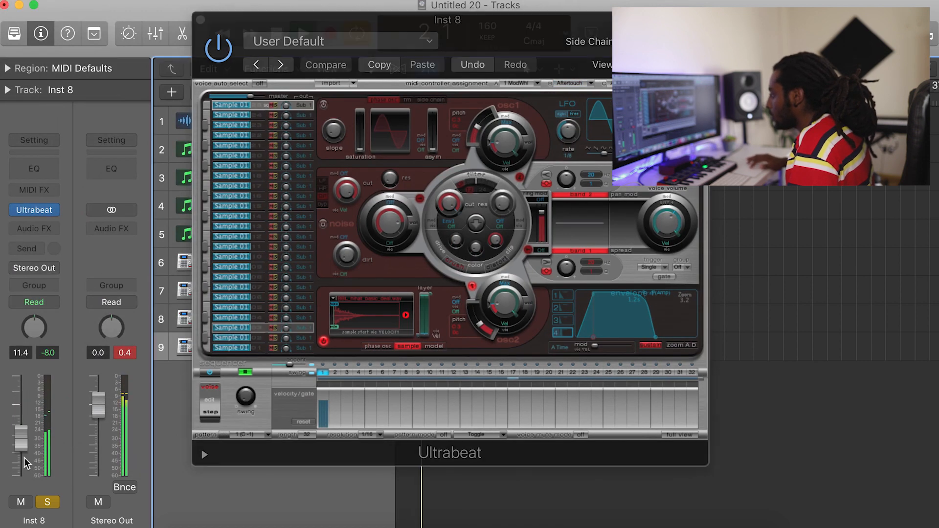
{"action": "left_click", "coordinate": [347, 373]}
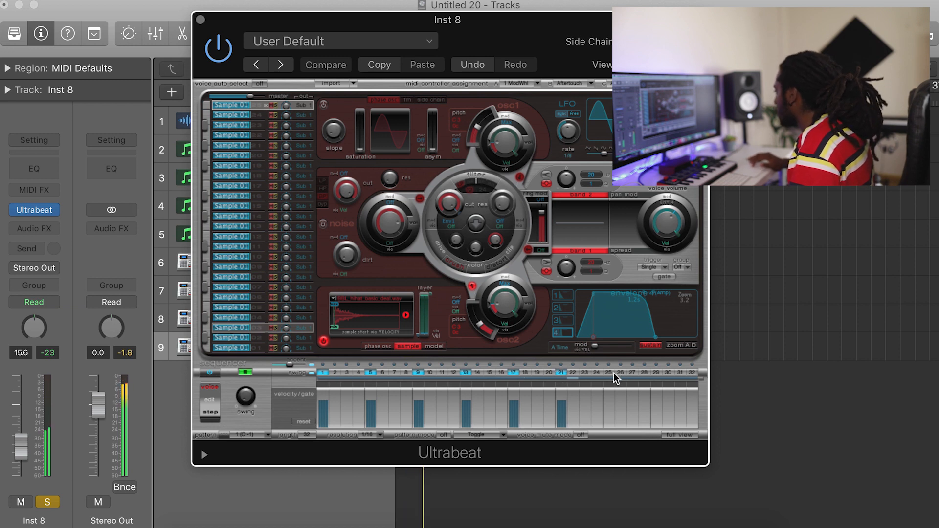
{"action": "left_click_drag", "start_coordinate": [25, 454], "coordinate": [25, 463]}
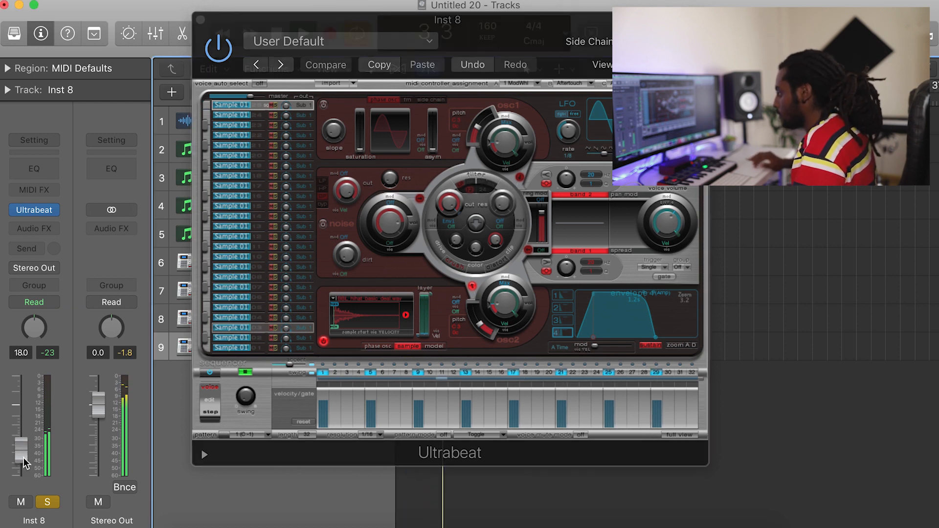
Place the Ultrabeat pattern on the Inst 8 track at bar 1, repeat it through bar 8 and join the copies.
{"action": "left_click_drag", "start_coordinate": [247, 25], "coordinate": [624, 10]}
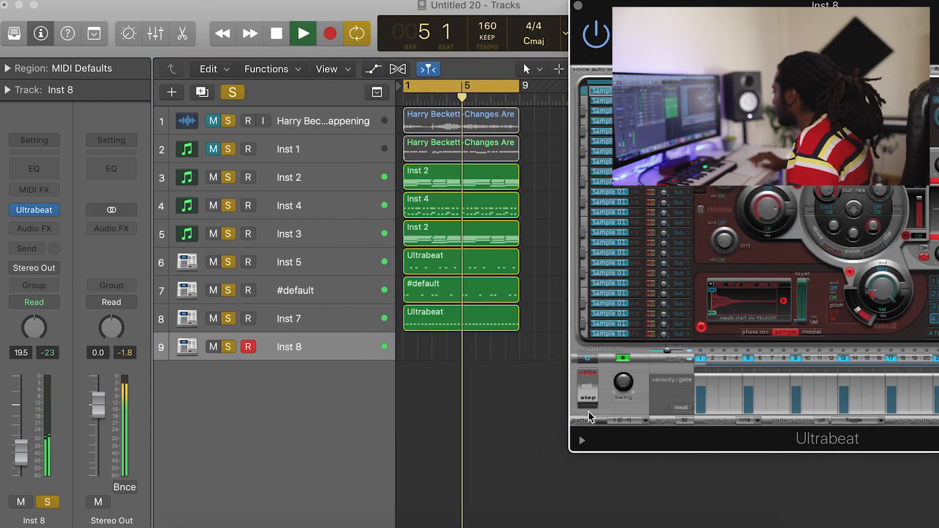
{"action": "left_click_drag", "start_coordinate": [605, 423], "coordinate": [414, 348]}
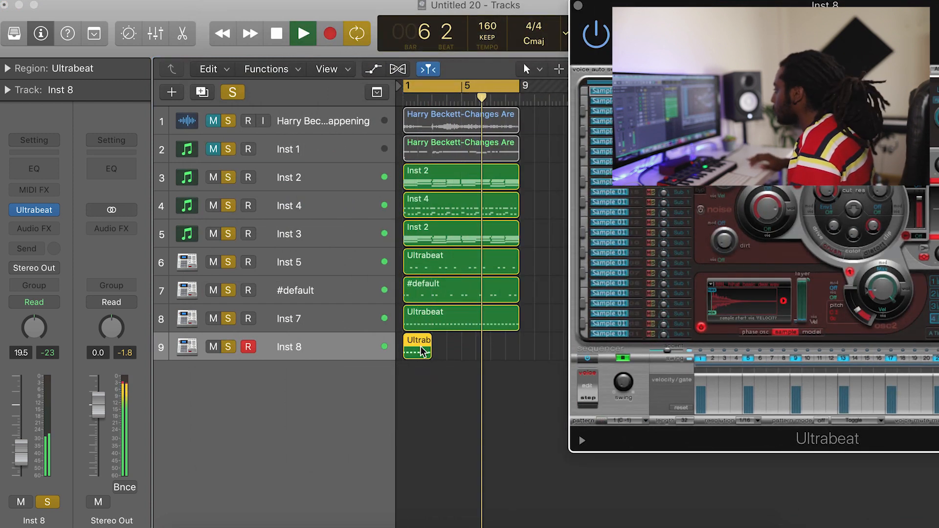
{"action": "key", "text": "super+r"}
{"action": "key", "text": "super+r"}
{"action": "key", "text": "super+r"}
{"action": "left_click_drag", "start_coordinate": [533, 389], "coordinate": [406, 352]}
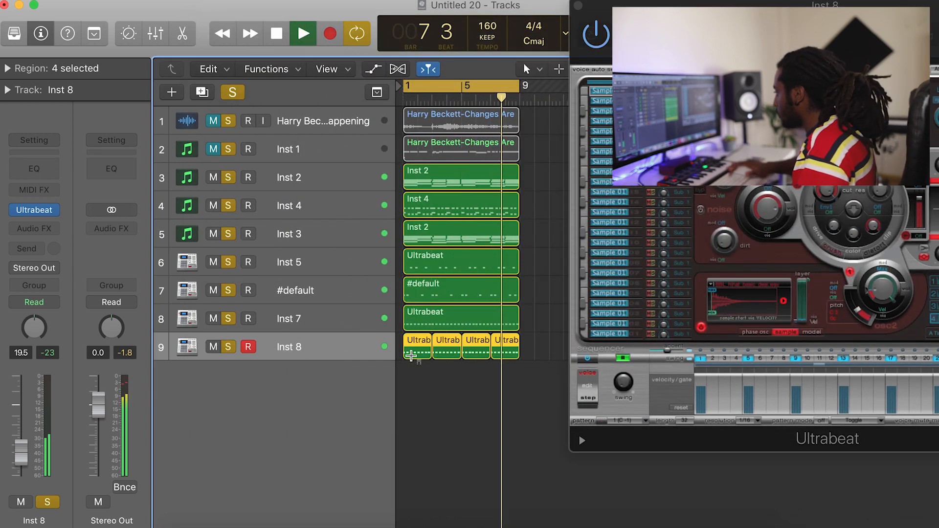
{"action": "key", "text": "super+j"}
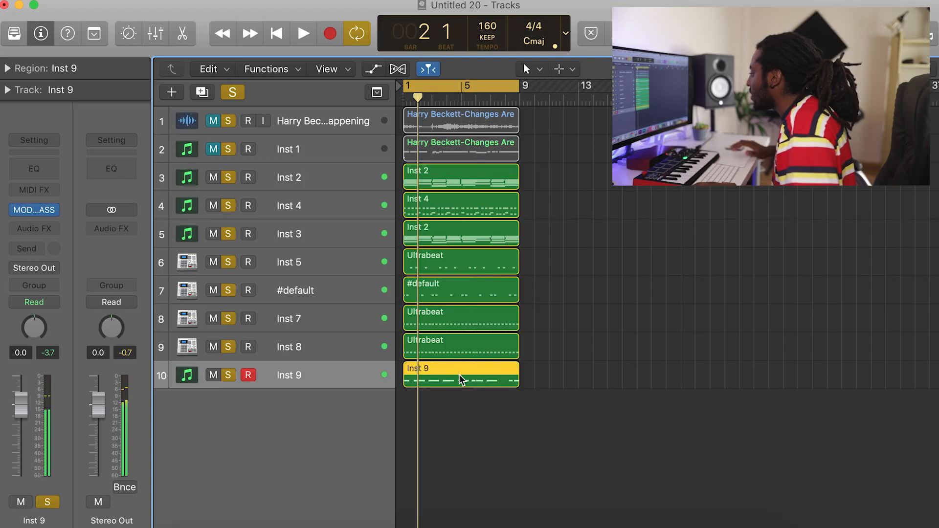
Open the Inst 9 region in the piano roll, play it back and select the C2 note near beat 4 of bar 2.
{"action": "double_click", "coordinate": [458, 374]}
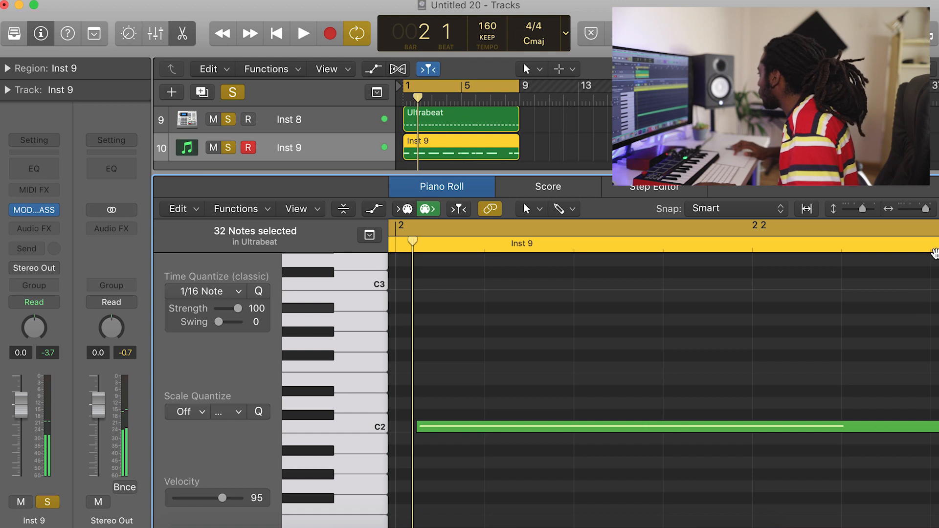
{"action": "left_click_drag", "start_coordinate": [925, 209], "coordinate": [917, 215]}
{"action": "key", "text": "space"}
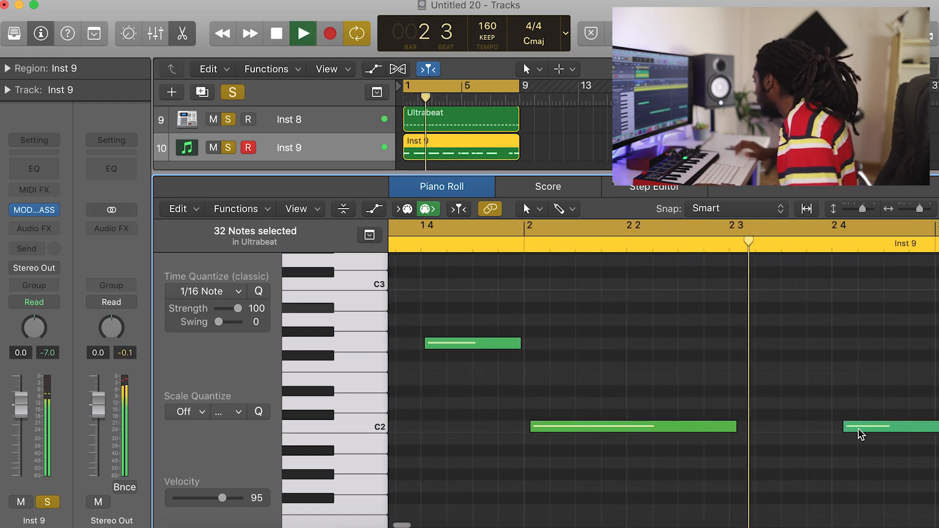
{"action": "left_click", "coordinate": [873, 426]}
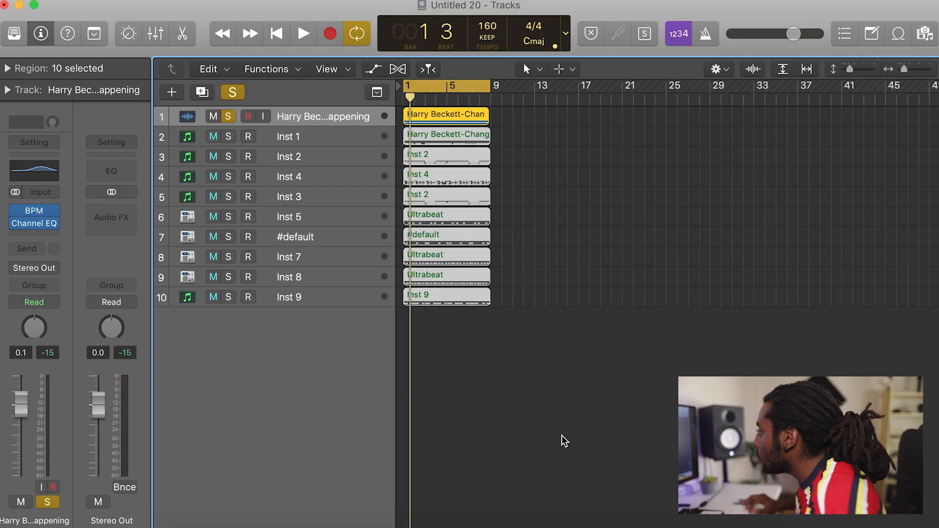
Repeat the eight-bar regions of all ten tracks four times so the arrangement runs through bar 40.
{"action": "left_click", "coordinate": [563, 441]}
{"action": "key", "text": "super+a"}
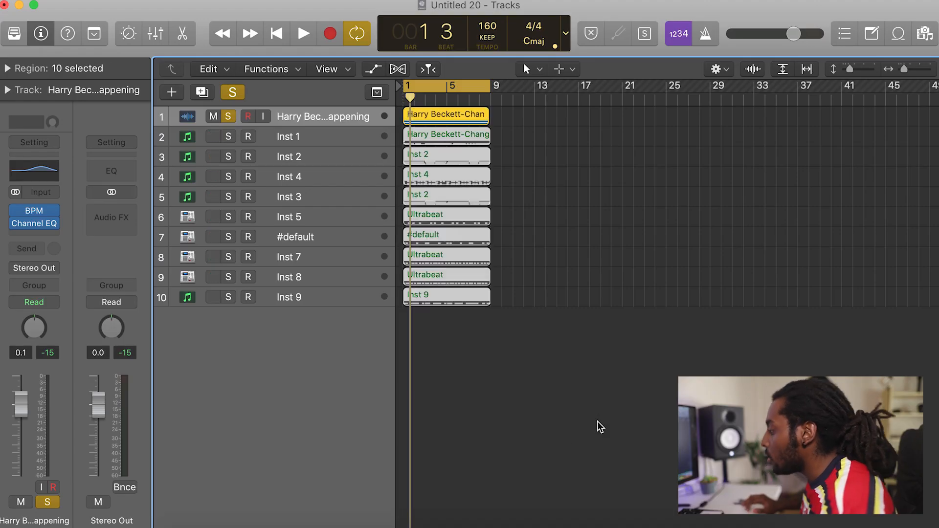
{"action": "key", "text": "super+r"}
{"action": "key", "text": "super+r"}
{"action": "key", "text": "super+r"}
{"action": "key", "text": "super+r"}
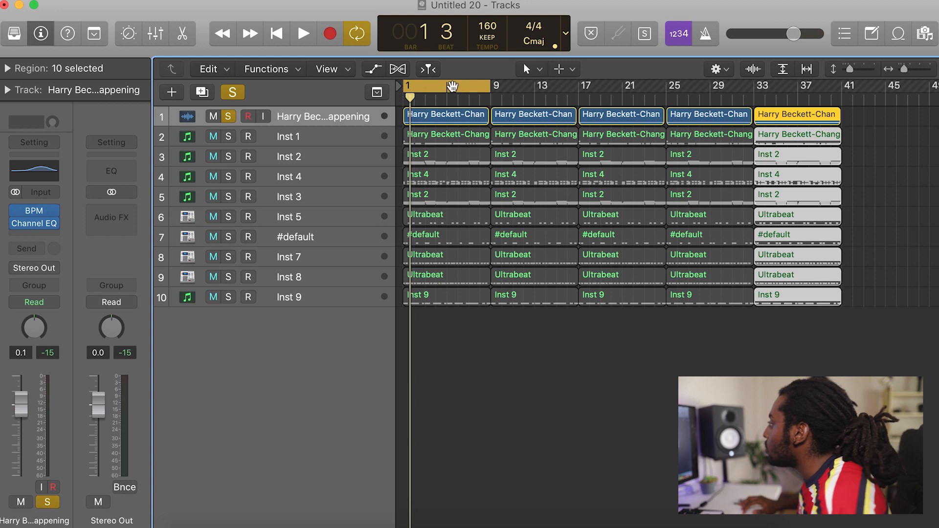
Delete the regions in bars 1–8 on tracks 2 to 10, keeping only the jazz sample, and play the section.
{"action": "left_click_drag", "start_coordinate": [440, 350], "coordinate": [414, 136]}
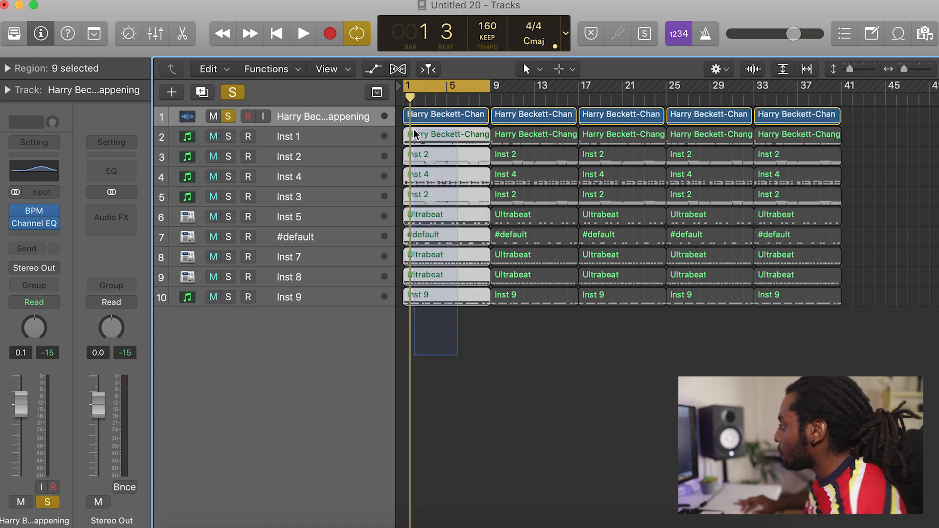
{"action": "key", "text": "Delete"}
{"action": "key", "text": "space"}
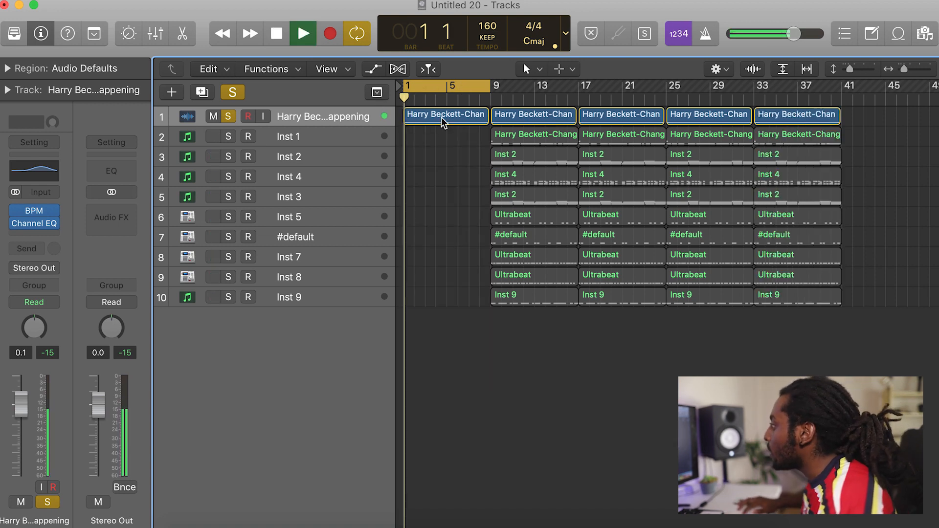
Move the cycle range to bars 9–16, turn off solo mode and stop playback.
{"action": "left_click_drag", "start_coordinate": [454, 85], "coordinate": [540, 86]}
{"action": "left_click", "coordinate": [232, 92]}
{"action": "key", "text": "space"}
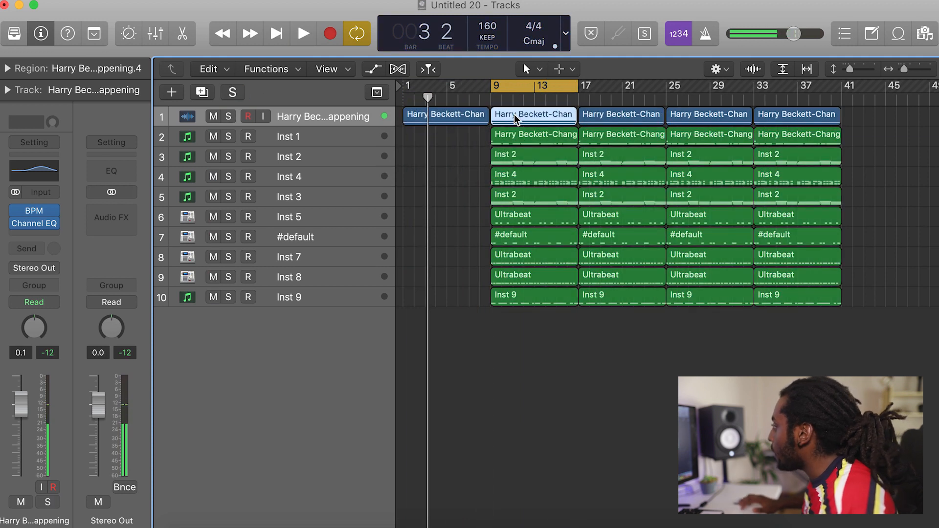
Delete the bar 9 regions of the jazz sample, Inst 1, and tracks 6 to 10, and play the section.
{"action": "key", "text": "Delete"}
{"action": "left_click", "coordinate": [532, 140]}
{"action": "key", "text": "Delete"}
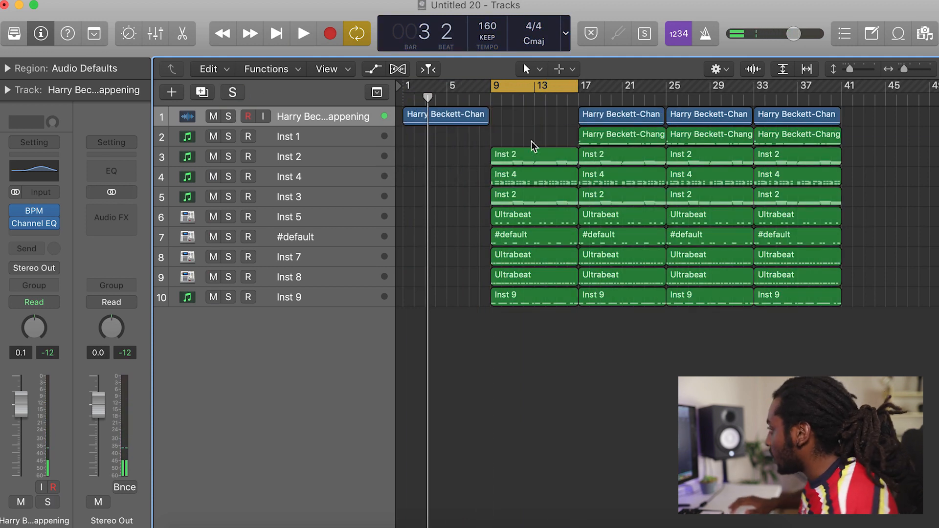
{"action": "left_click_drag", "start_coordinate": [538, 353], "coordinate": [505, 238]}
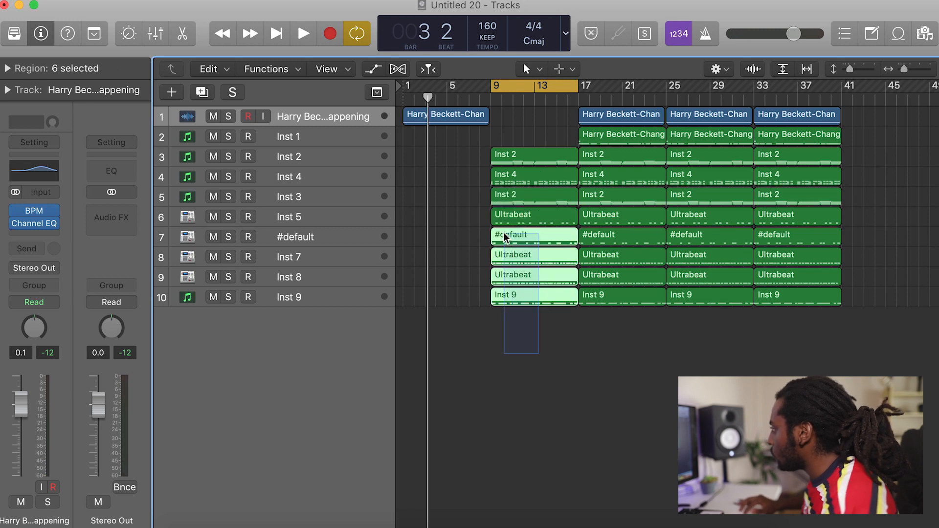
{"action": "key", "text": "Delete"}
{"action": "key", "text": "space"}
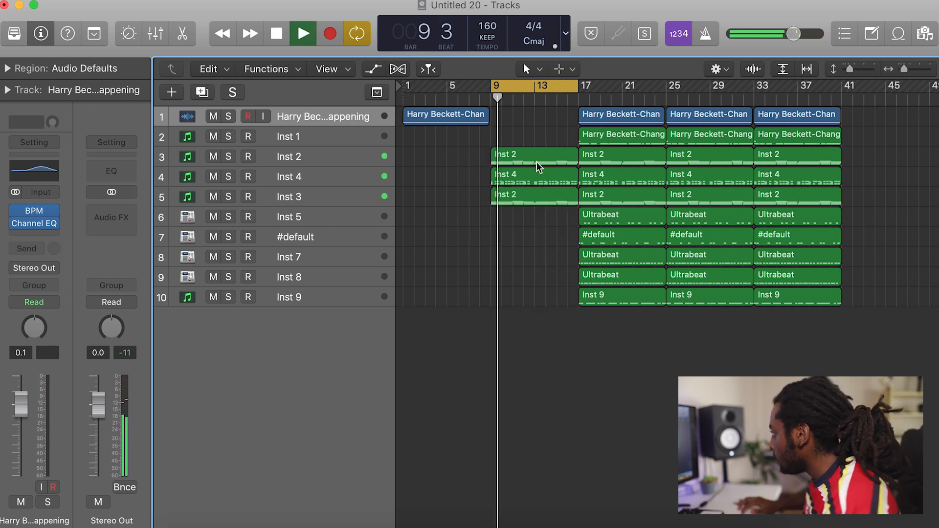
Move the Inst 4 track above the Inst 2 track and shift the cycle range to bars 17–24.
{"action": "left_click", "coordinate": [519, 175]}
{"action": "left_click_drag", "start_coordinate": [354, 176], "coordinate": [355, 152]}
{"action": "left_click_drag", "start_coordinate": [522, 86], "coordinate": [610, 87]}
Delete the jazz sample, Inst 1 and Inst 9 regions that start at bar 17.
{"action": "left_click", "coordinate": [624, 118]}
{"action": "key", "text": "Delete"}
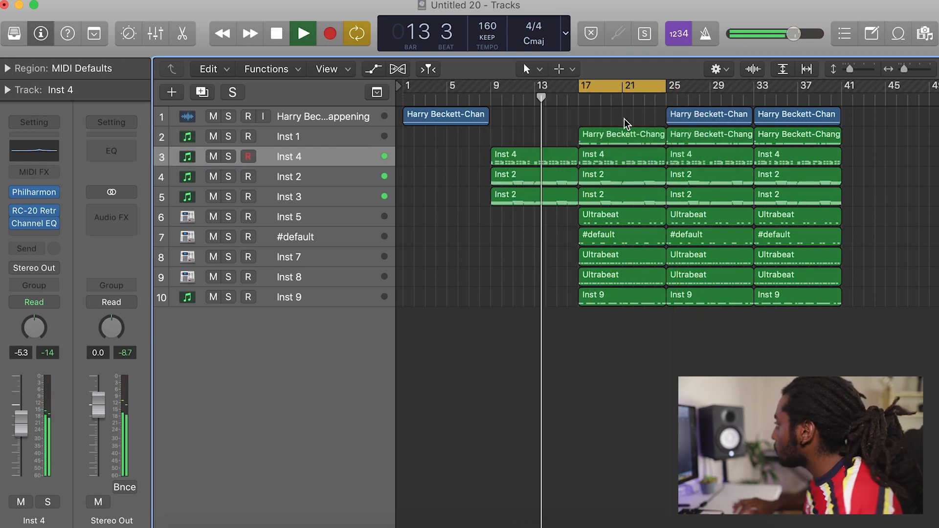
{"action": "left_click", "coordinate": [612, 132]}
{"action": "key", "text": "Delete"}
{"action": "left_click", "coordinate": [628, 293]}
{"action": "key", "text": "Delete"}
Remove the sample regions from bar 25 onward and the Inst 1 region at bar 25, and play with the cycle range at bars 25–32.
{"action": "scroll", "coordinate": [891, 278], "scroll_direction": "right", "scroll_amount": 1}
{"action": "scroll", "coordinate": [890, 278], "scroll_direction": "right", "scroll_amount": 2}
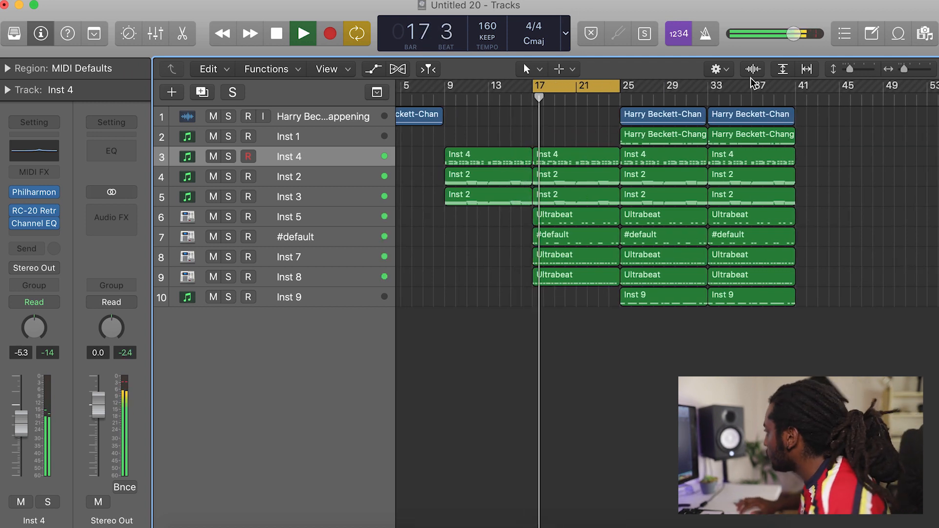
{"action": "left_click_drag", "start_coordinate": [902, 69], "coordinate": [853, 68]}
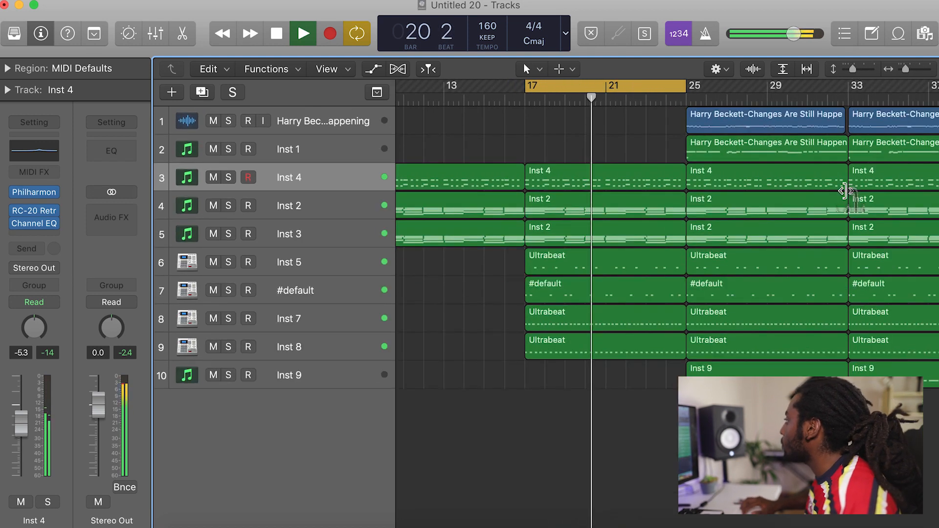
{"action": "scroll", "coordinate": [845, 189], "scroll_direction": "right", "scroll_amount": 5}
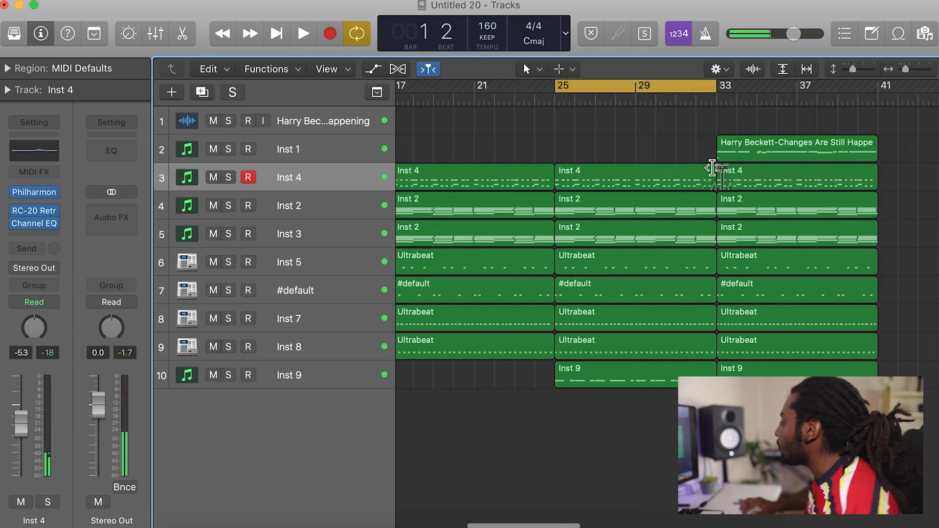
{"action": "key", "text": "space"}
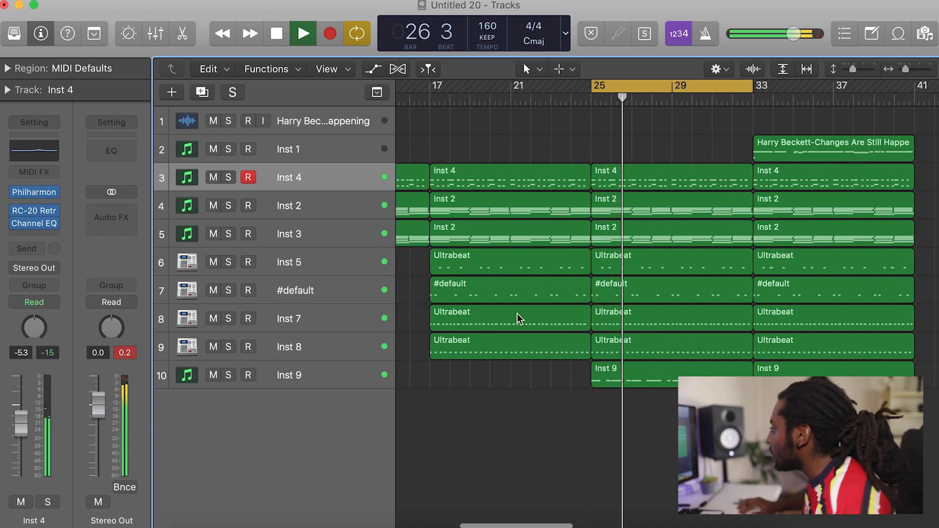
Delete the Inst 8 region at bar 17, extend the cycle range to bars 17–32 and play it back.
{"action": "key", "text": "space"}
{"action": "left_click", "coordinate": [472, 325]}
{"action": "left_click", "coordinate": [470, 353]}
{"action": "key", "text": "Delete"}
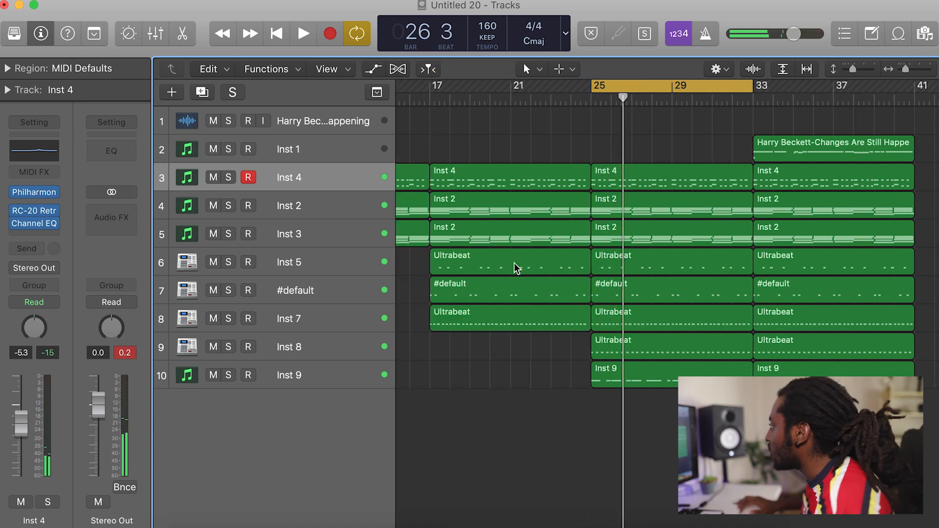
{"action": "left_click_drag", "start_coordinate": [599, 87], "coordinate": [430, 87]}
{"action": "key", "text": "space"}
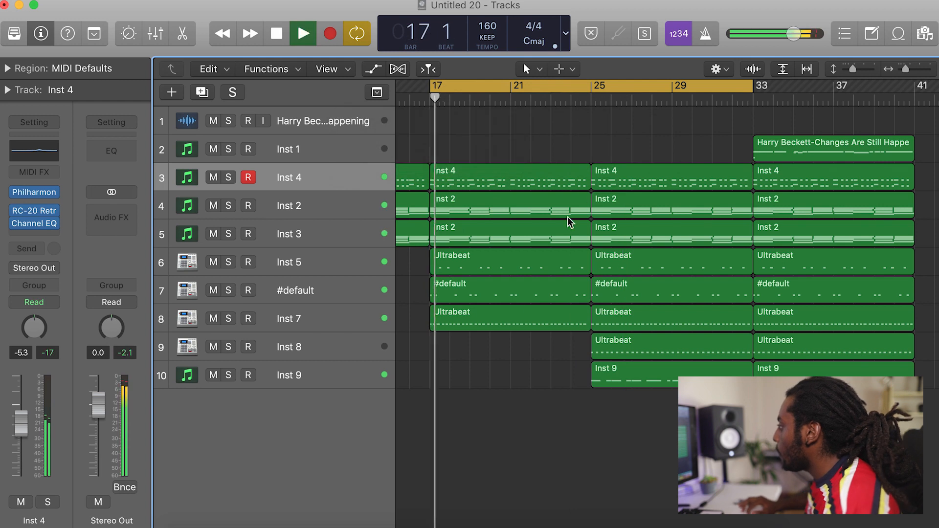
Try removing the Inst 7 region at bar 17 during playback, and undo the deletion.
{"action": "left_click", "coordinate": [496, 321]}
{"action": "key", "text": "Delete"}
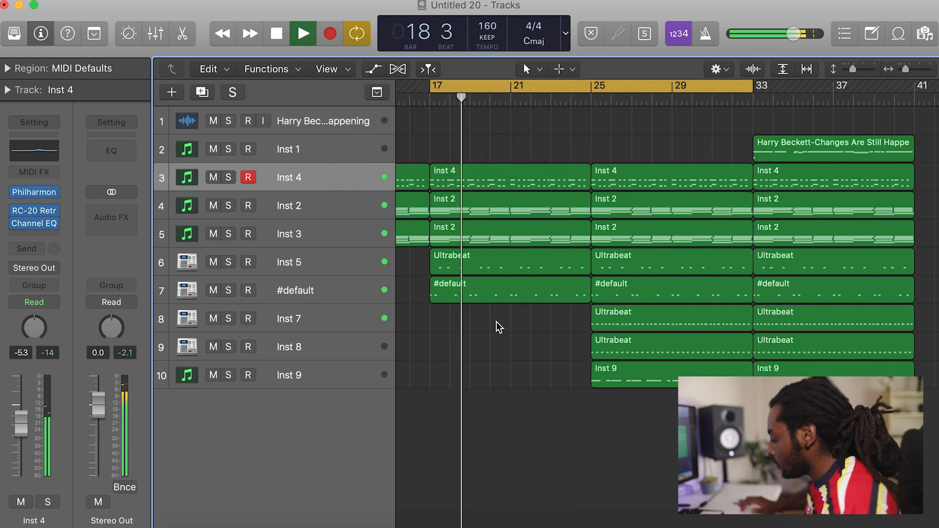
{"action": "key", "text": "super+z"}
{"action": "left_click", "coordinate": [552, 363]}
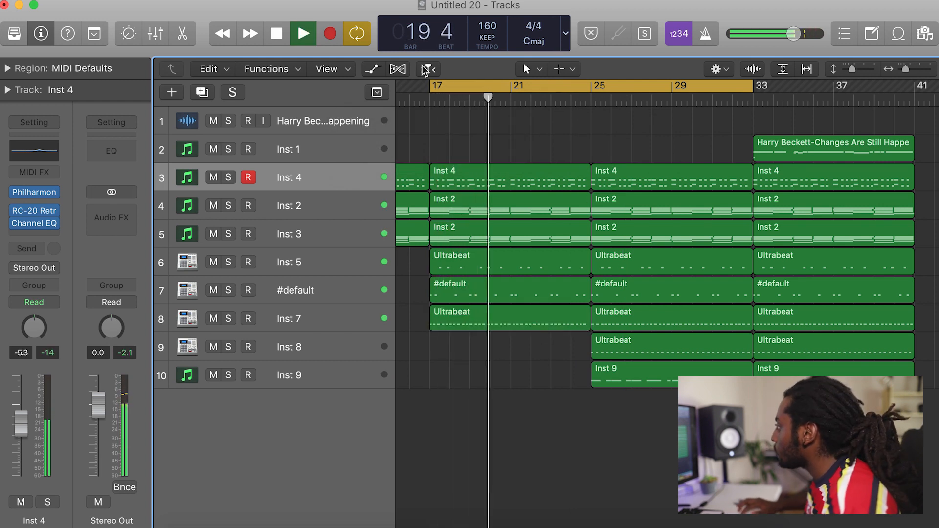
Play through bars 25–32 in the cycle range, and shift the range on to bars 33–40.
{"action": "left_click_drag", "start_coordinate": [431, 88], "coordinate": [595, 90]}
{"action": "scroll", "coordinate": [780, 155], "scroll_direction": "right", "scroll_amount": 3}
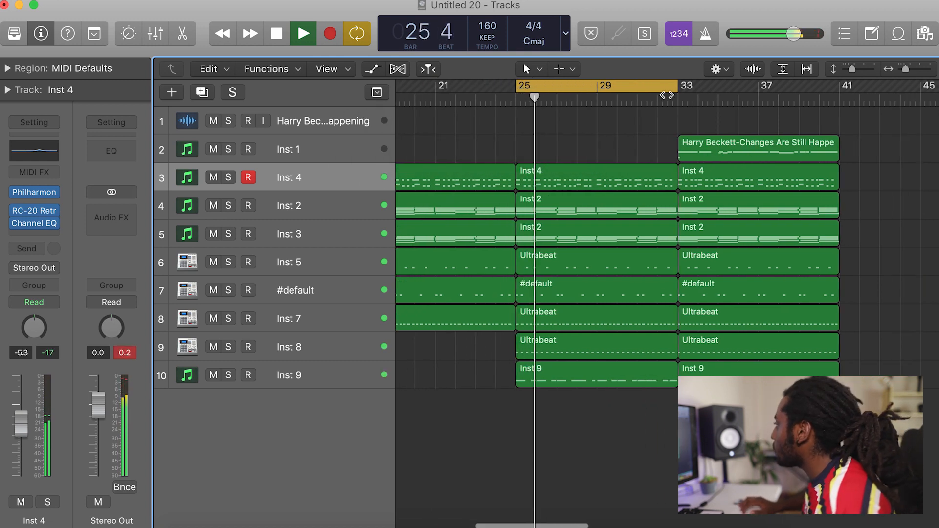
{"action": "left_click_drag", "start_coordinate": [849, 70], "coordinate": [902, 71]}
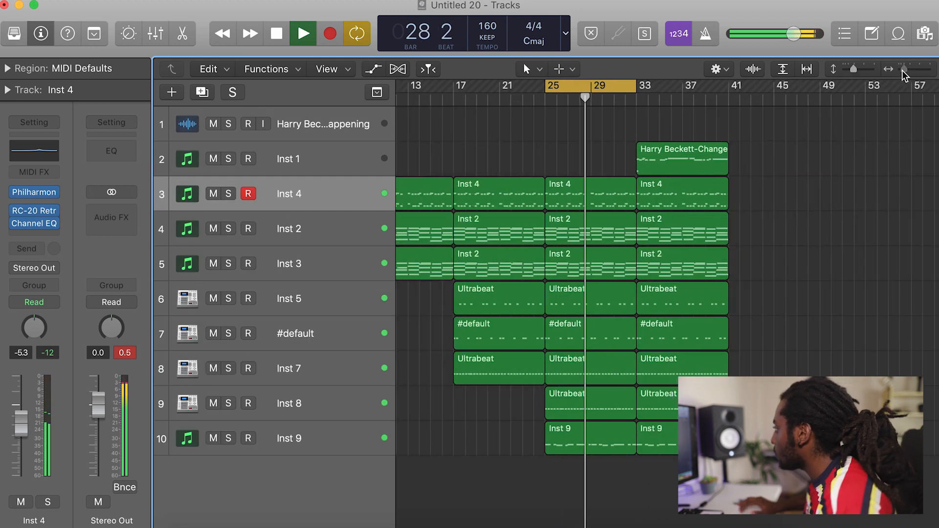
{"action": "left_click_drag", "start_coordinate": [577, 86], "coordinate": [661, 86]}
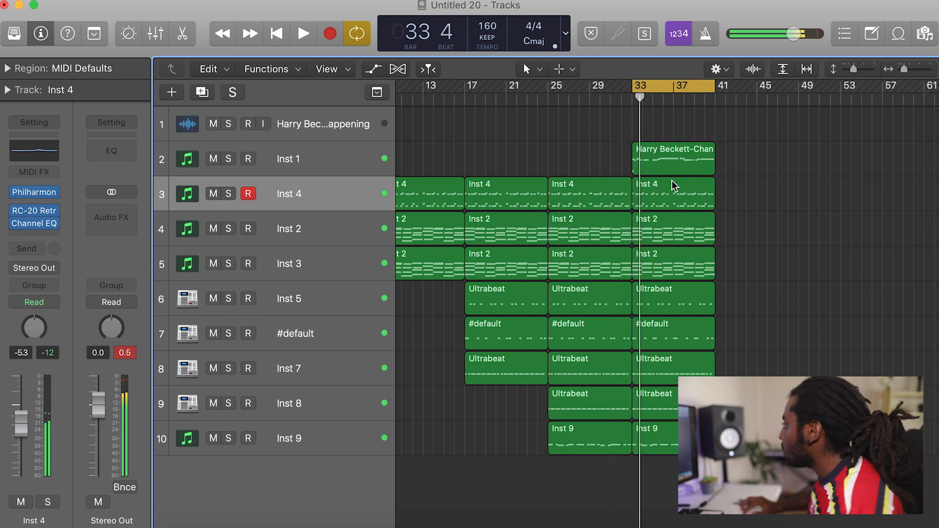
Delete the Inst 4 region at bar 33, and repeat the other bars 33–40 regions at bar 41 during playback.
{"action": "key", "text": "Delete"}
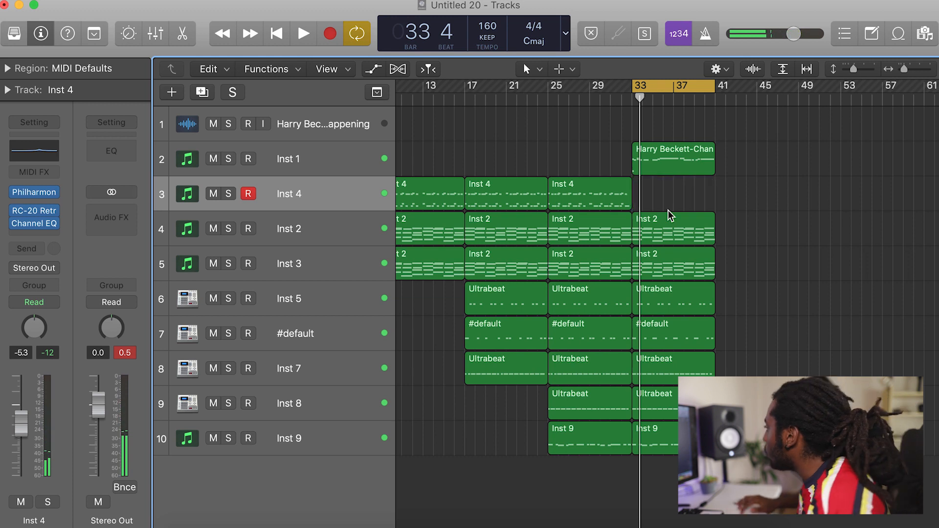
{"action": "key", "text": "space"}
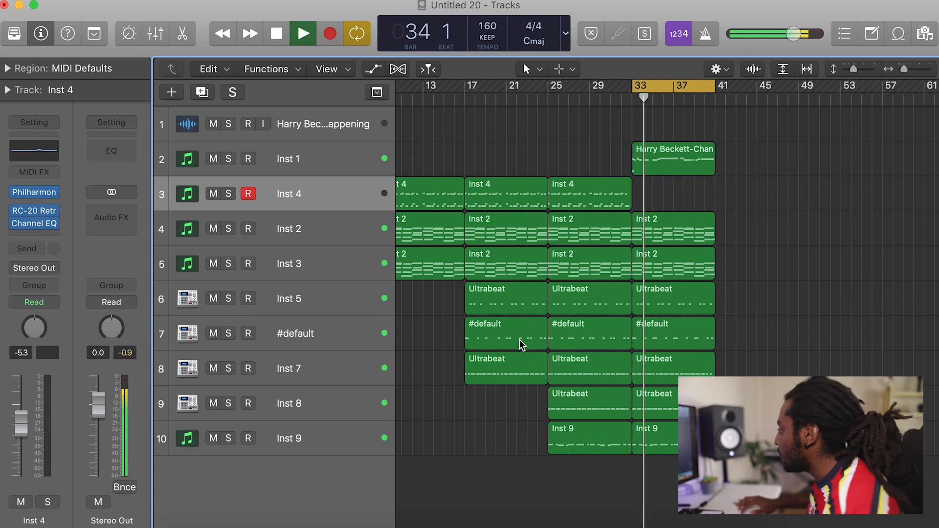
{"action": "left_click_drag", "start_coordinate": [765, 521], "coordinate": [670, 138]}
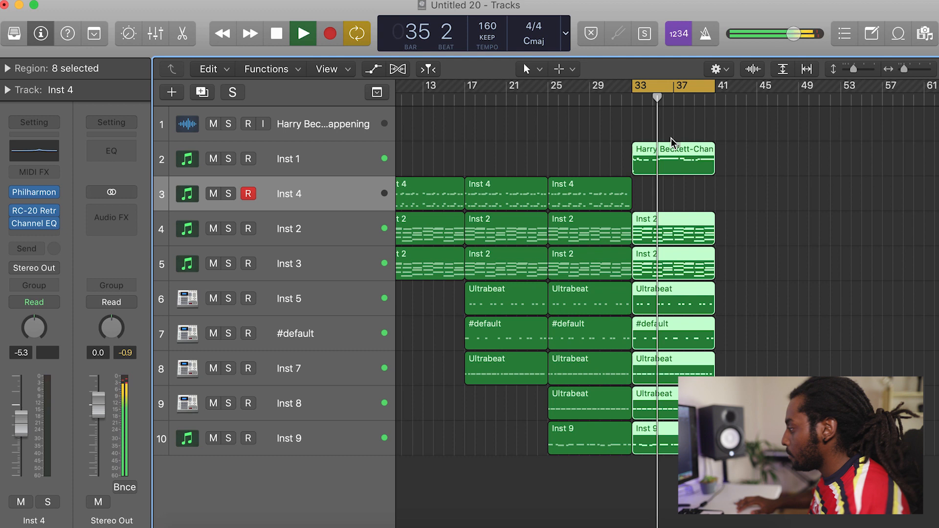
{"action": "key", "text": "super+r"}
{"action": "scroll", "coordinate": [857, 266], "scroll_direction": "right", "scroll_amount": 5}
Remove the Inst 1 and Inst 8 regions at bar 41, with the cycle range shifted to bars 41–48.
{"action": "left_click", "coordinate": [717, 185]}
{"action": "left_click", "coordinate": [635, 147]}
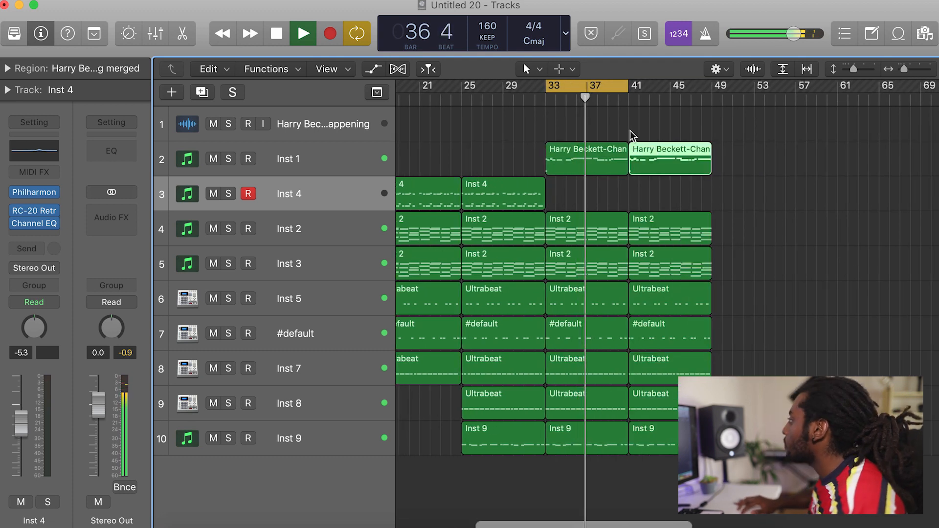
{"action": "left_click_drag", "start_coordinate": [582, 83], "coordinate": [666, 87]}
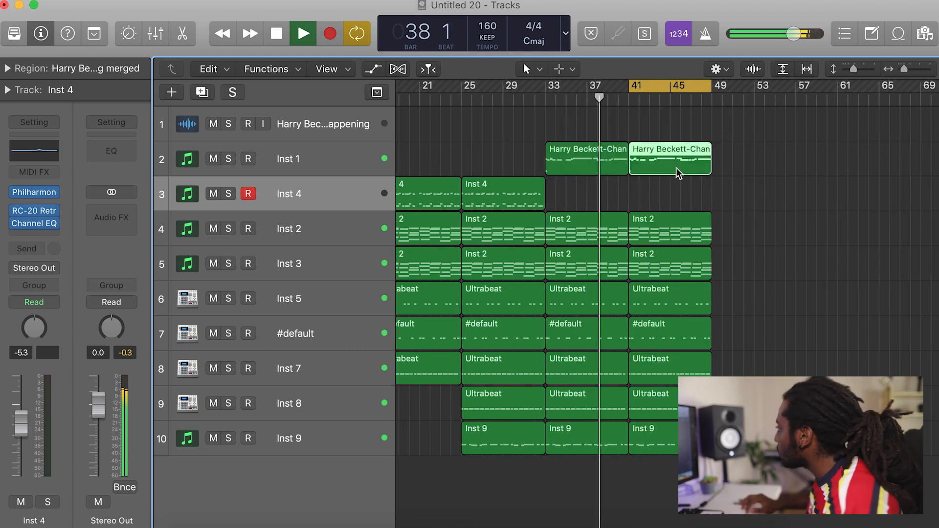
{"action": "key", "text": "Delete"}
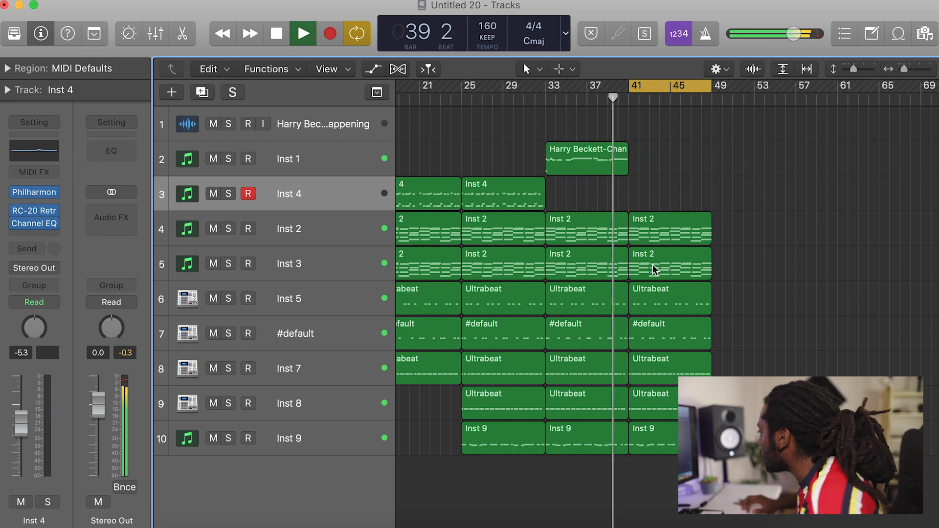
{"action": "left_click", "coordinate": [674, 411]}
{"action": "key", "text": "Delete"}
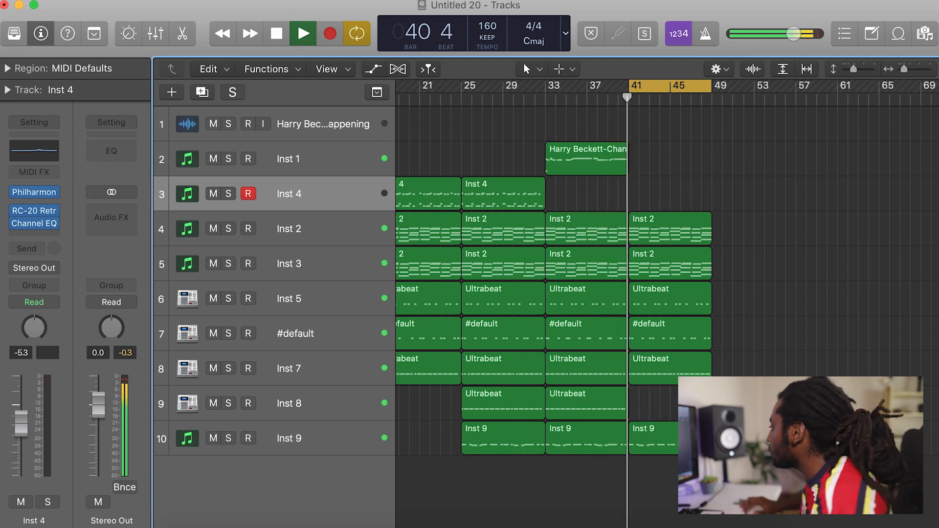
Repeat the six remaining bar 41 regions, from Inst 2 through Inst 9, at bar 49.
{"action": "left_click_drag", "start_coordinate": [704, 467], "coordinate": [667, 230]}
{"action": "key", "text": "super+r"}
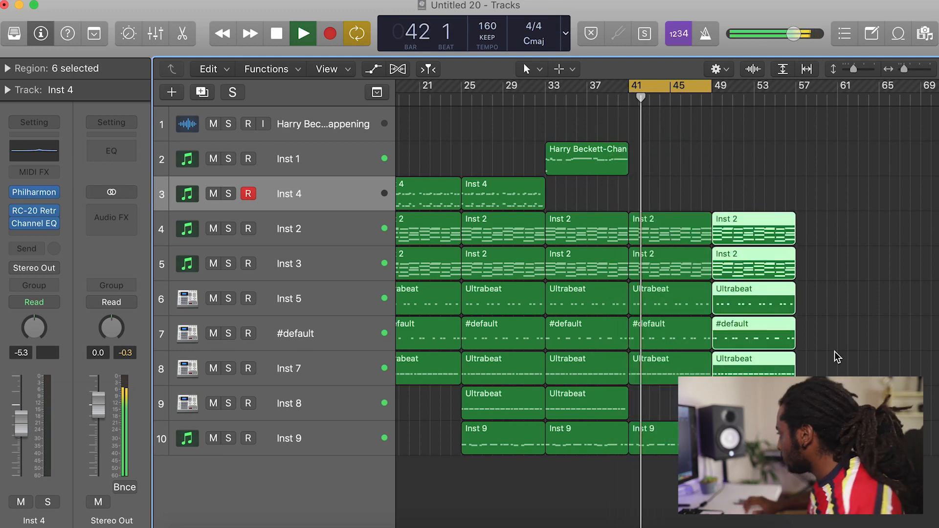
{"action": "scroll", "coordinate": [848, 365], "scroll_direction": "right", "scroll_amount": 3}
{"action": "left_click", "coordinate": [851, 370]}
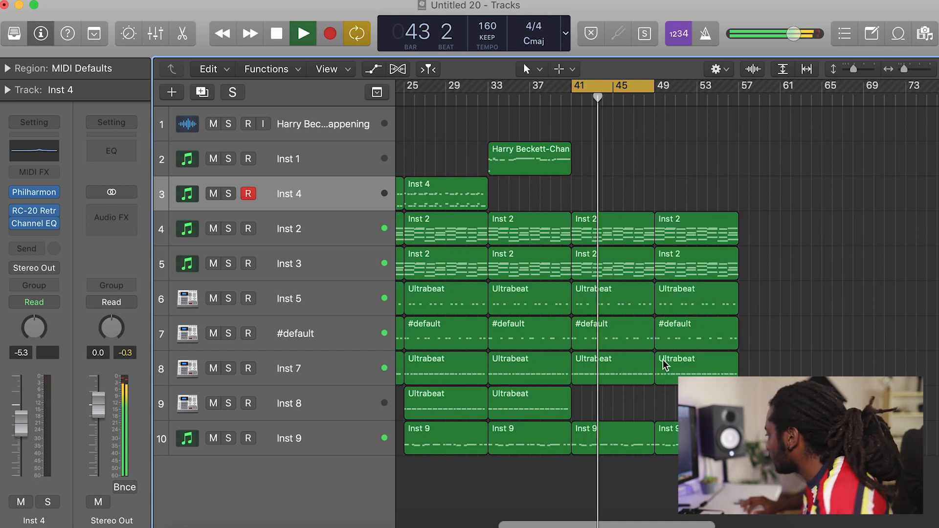
Shift the cycle range to bars 49–56 and trim the start of the bar 49 Inst 5 region to bar 50.
{"action": "left_click_drag", "start_coordinate": [665, 450], "coordinate": [661, 359]}
{"action": "left_click_drag", "start_coordinate": [653, 88], "coordinate": [724, 86]}
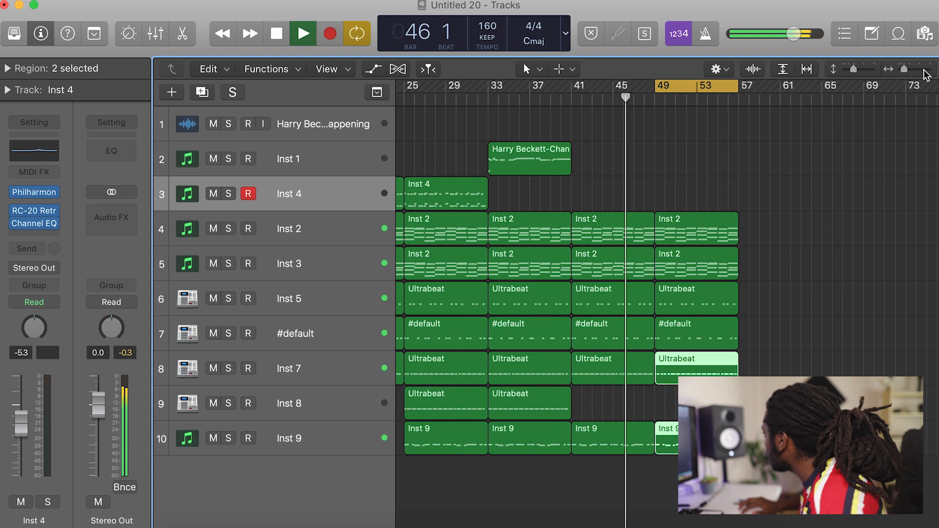
{"action": "left_click_drag", "start_coordinate": [903, 67], "coordinate": [907, 69]}
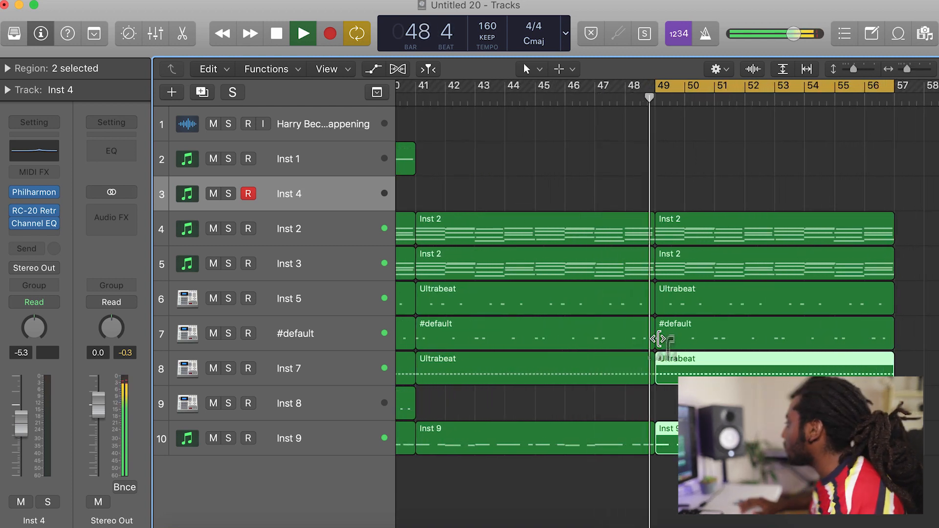
{"action": "left_click_drag", "start_coordinate": [656, 310], "coordinate": [683, 312]}
{"action": "left_click", "coordinate": [684, 309]}
{"action": "key", "text": "space"}
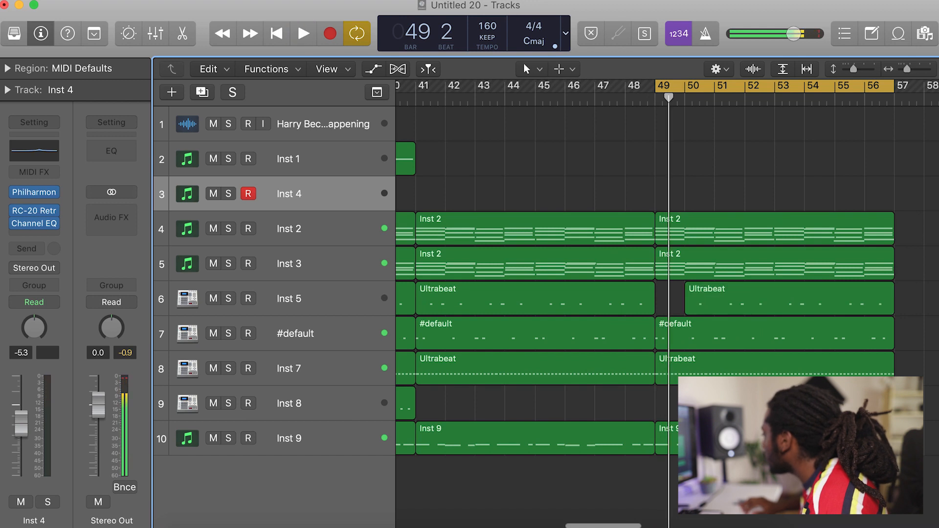
Trim the start of the bar 49 Inst 7 region to about halfway through the bar, and play the transition.
{"action": "mouse_move", "coordinate": [661, 373]}
{"action": "left_mouse_down"}
{"action": "mouse_move", "coordinate": [678, 373]}
{"action": "mouse_move", "coordinate": [670, 373]}
{"action": "left_mouse_up"}
{"action": "key", "text": "space"}
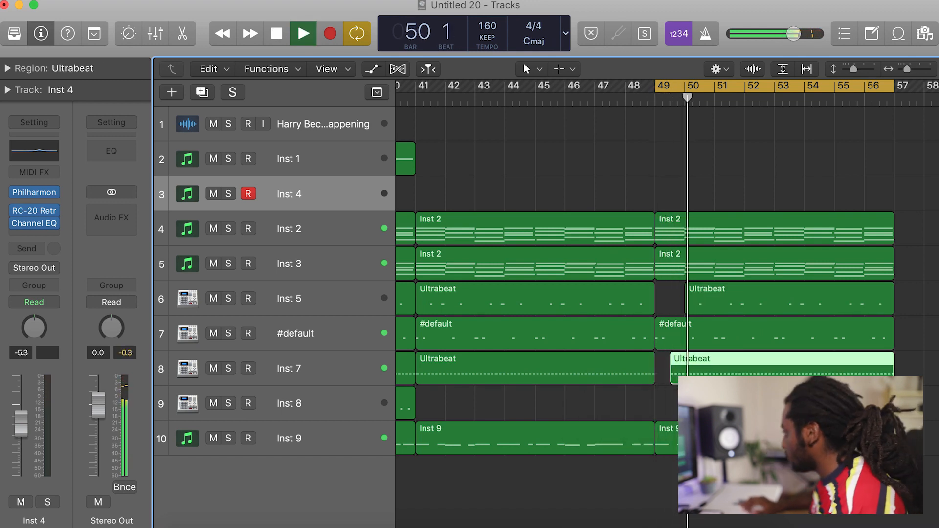
{"action": "key", "text": "space"}
{"action": "key", "text": "space"}
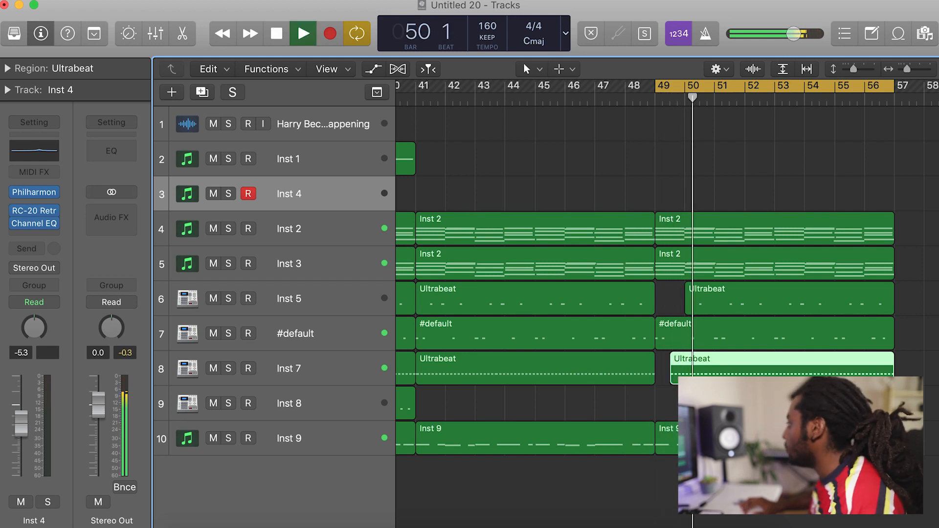
Try a copy of the opening audio sample region at bar 57 during playback, and remove it.
{"action": "left_click_drag", "start_coordinate": [907, 70], "coordinate": [899, 72]}
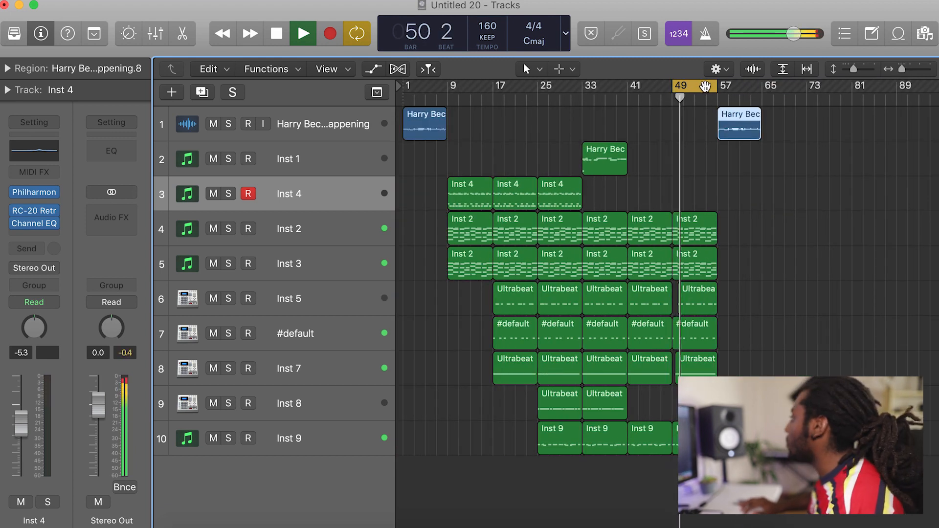
{"action": "left_click", "coordinate": [778, 242]}
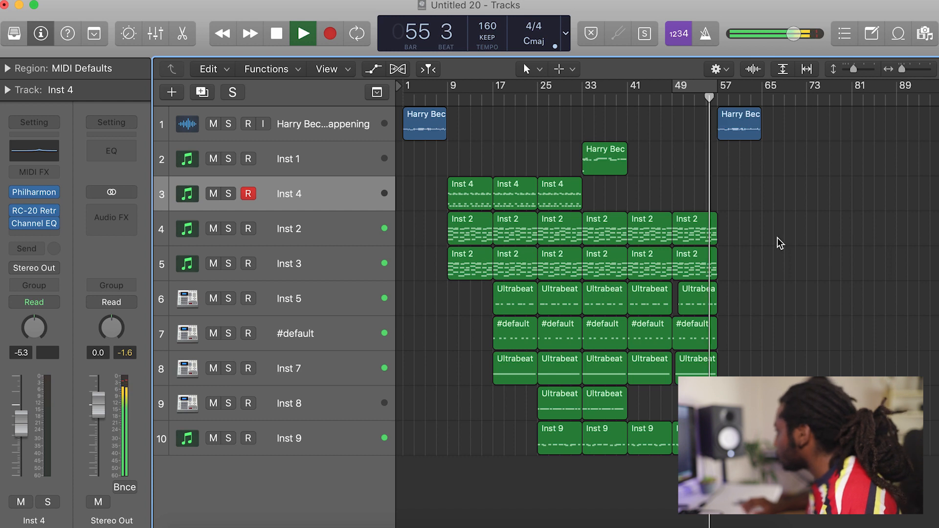
{"action": "left_click_drag", "start_coordinate": [902, 72], "coordinate": [899, 71]}
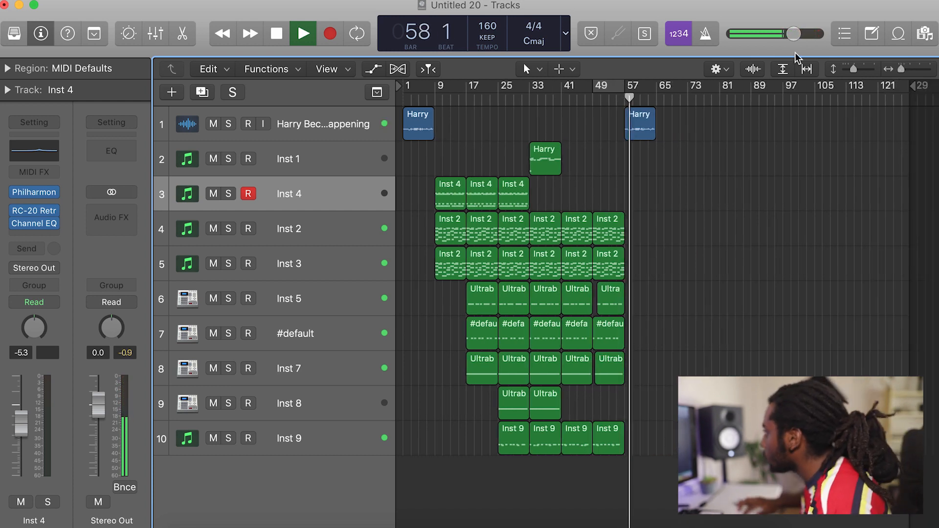
{"action": "left_click_drag", "start_coordinate": [443, 88], "coordinate": [561, 87]}
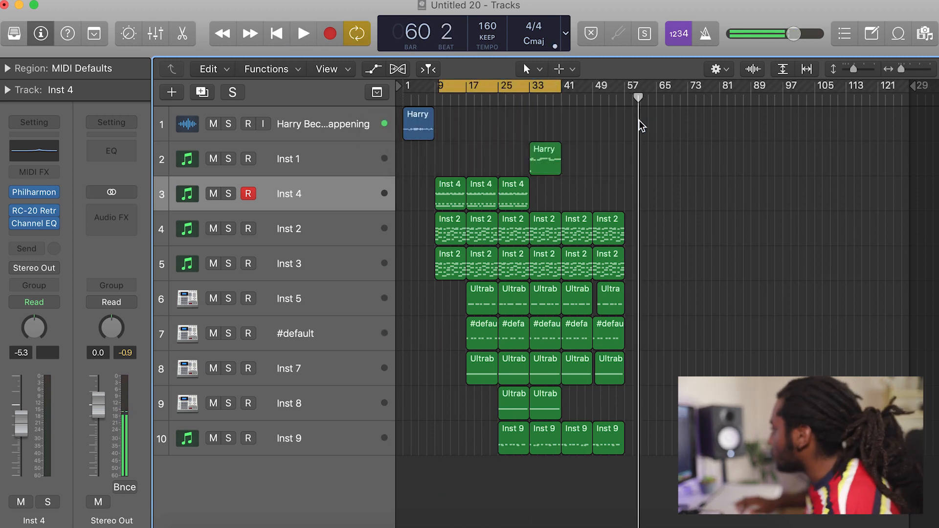
Copy the bar 49 Inst 2 and Inst 3 regions to bar 57 and play through the transition into them.
{"action": "left_click_drag", "start_coordinate": [618, 231], "coordinate": [651, 231]}
{"action": "key", "text": "space"}
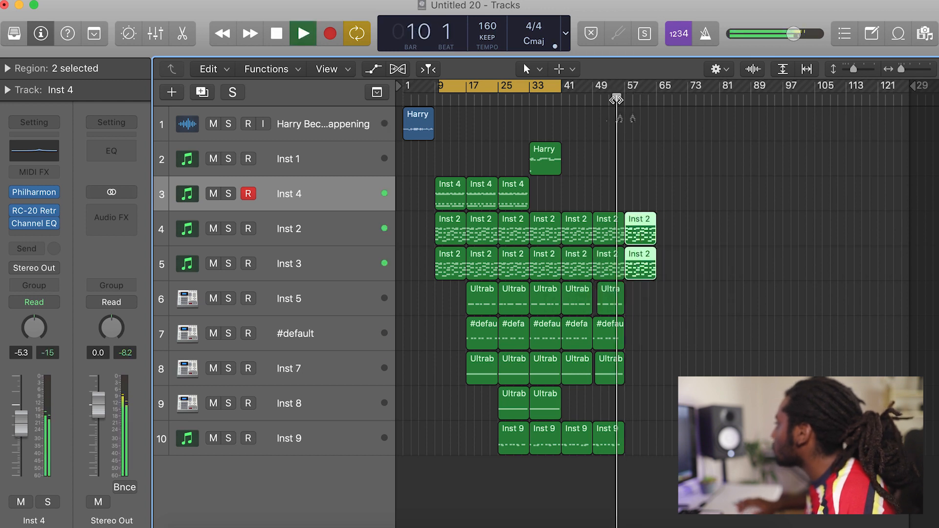
{"action": "left_click", "coordinate": [684, 213]}
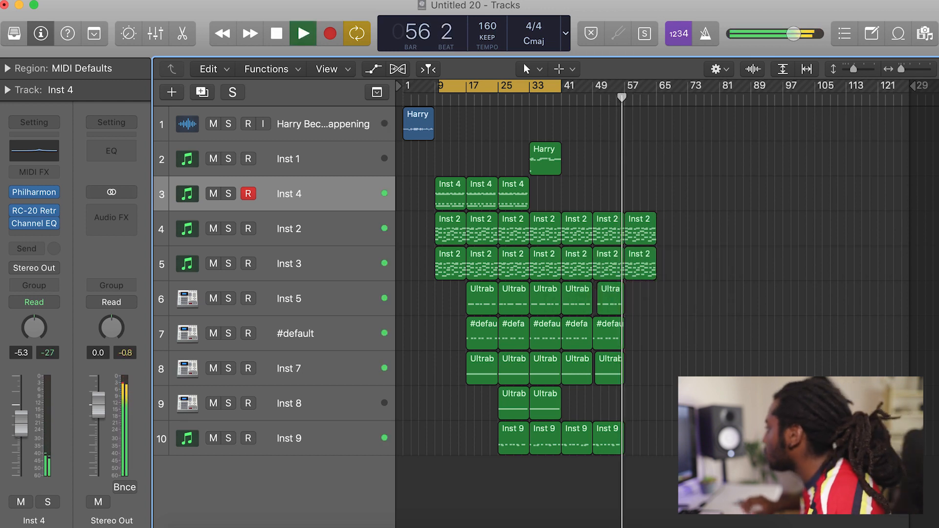
Set the cycle range to bars 17–64, play from its start and stop playback.
{"action": "left_click_drag", "start_coordinate": [442, 90], "coordinate": [467, 90]}
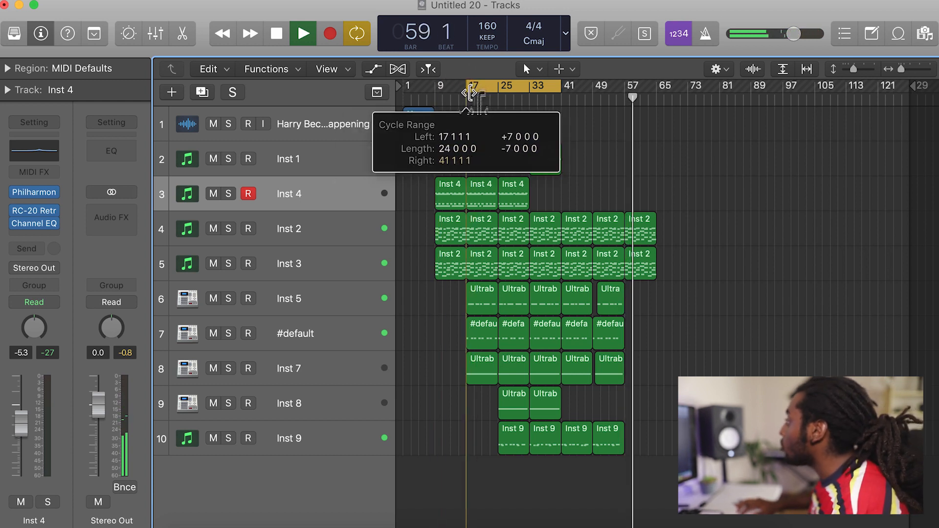
{"action": "left_click_drag", "start_coordinate": [561, 90], "coordinate": [658, 100]}
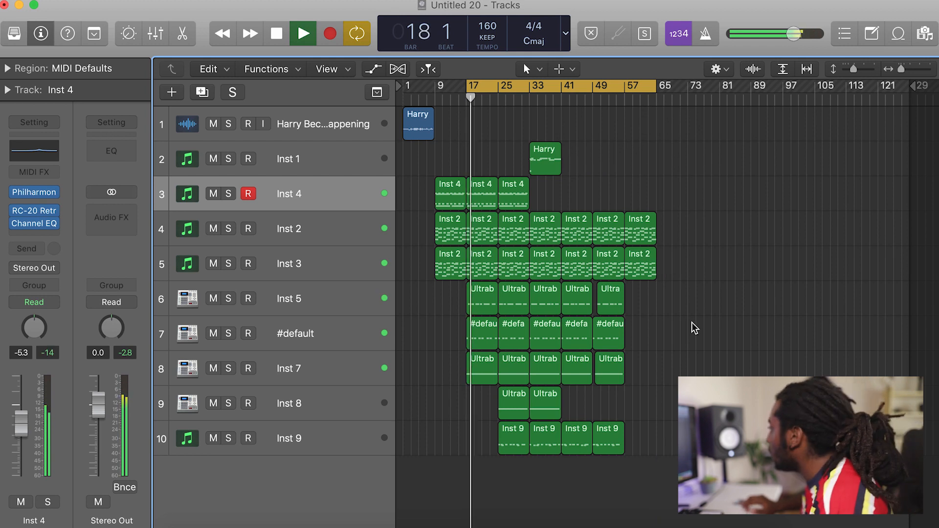
{"action": "key", "text": "space"}
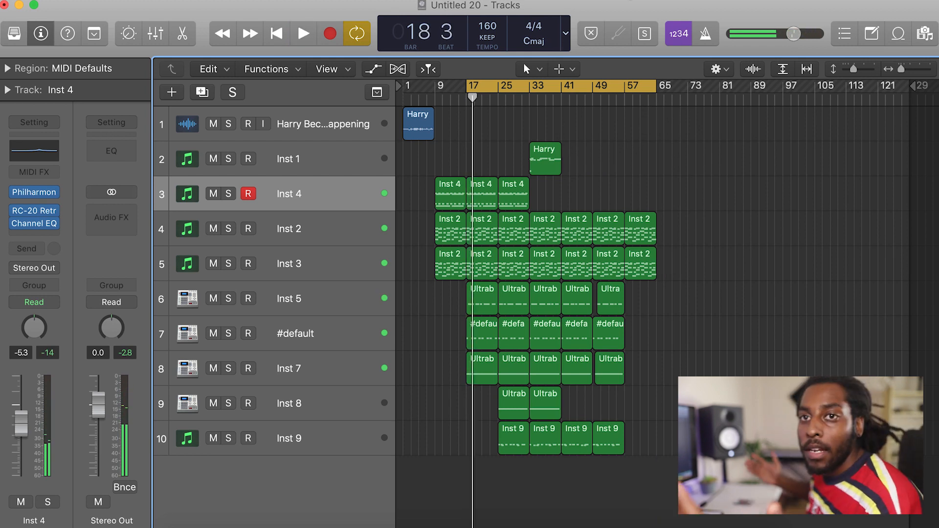